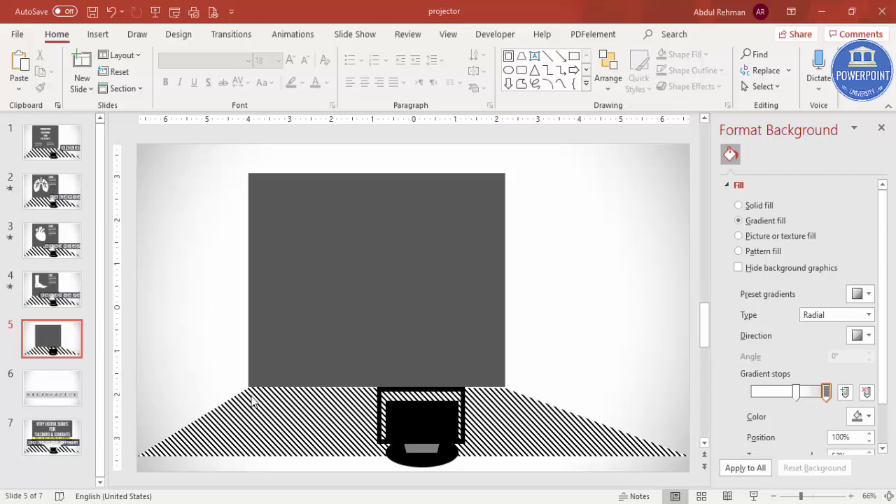
# Insert a new slide after slide 5 and delete its title and content placeholders.
pyautogui.rightClick(61, 366)
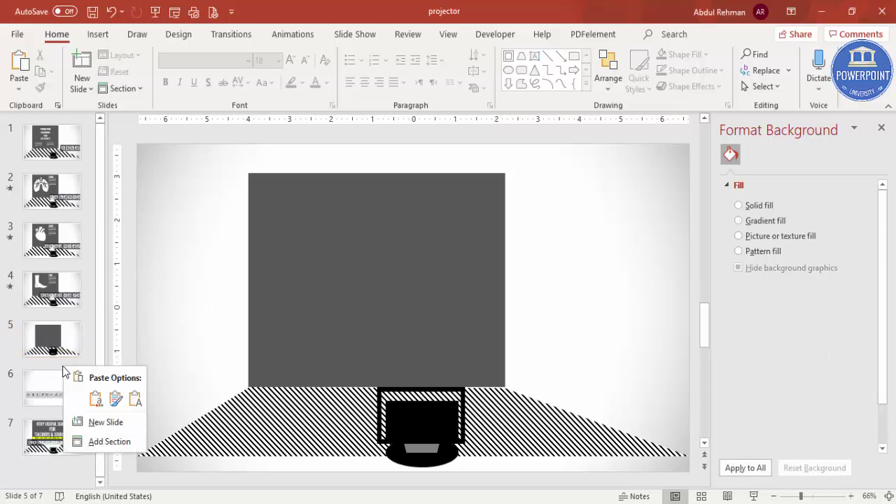
pyautogui.click(113, 423)
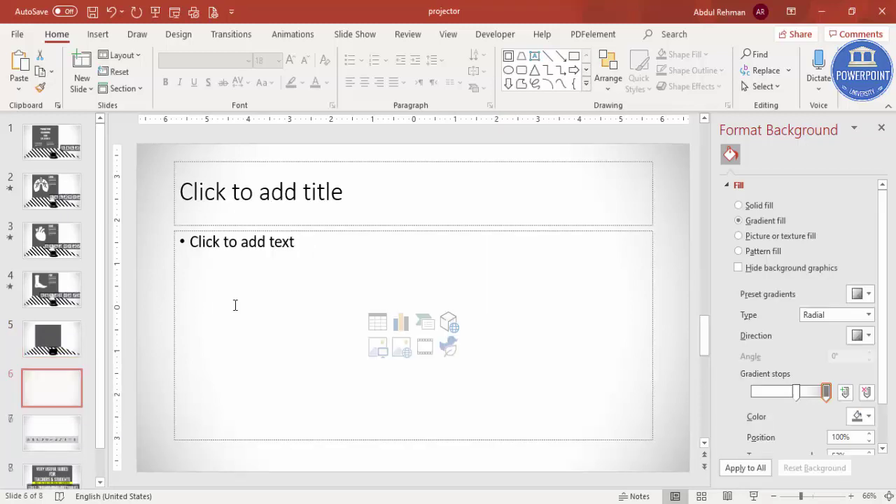
pyautogui.click(396, 161)
pyautogui.press('Delete')
pyautogui.click(383, 231)
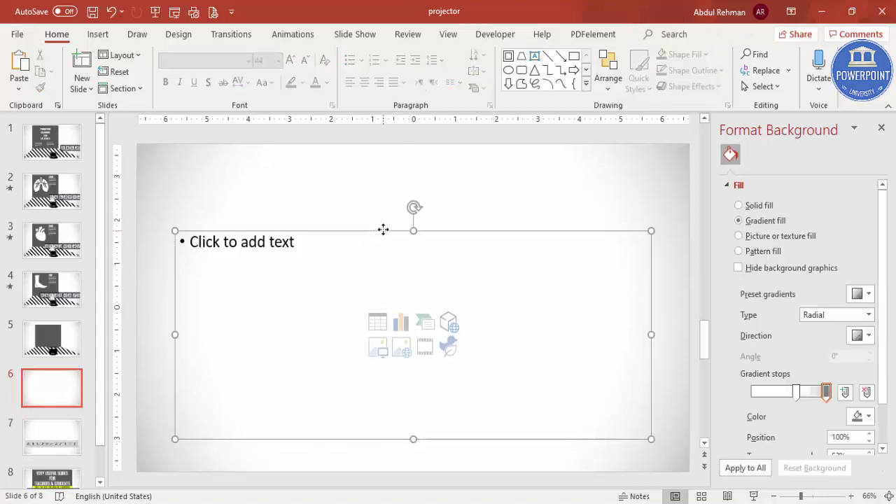
pyautogui.press('Delete')
# Draw a full-width blue rectangle bar across the slide's lower half with no outline.
pyautogui.click(98, 34)
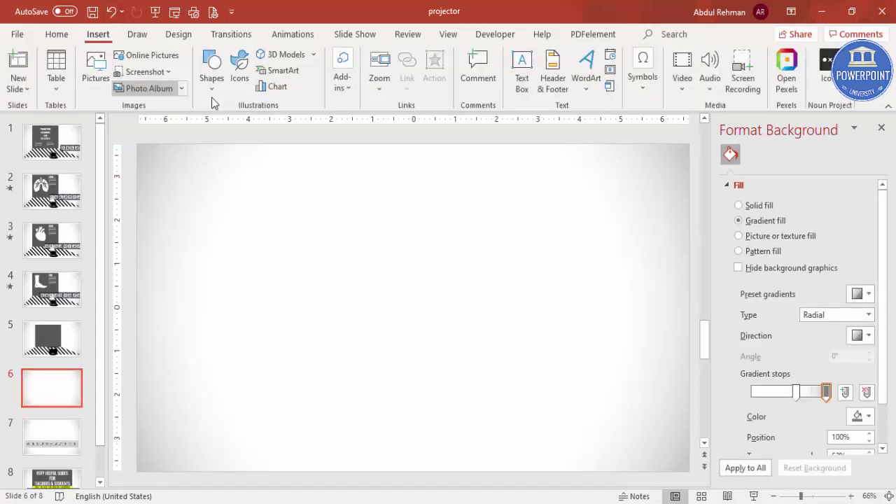
pyautogui.click(213, 77)
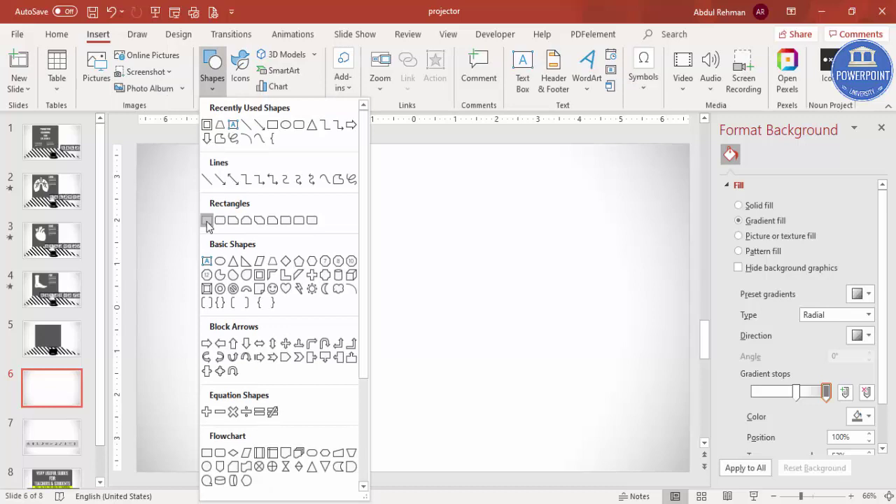
pyautogui.click(207, 223)
pyautogui.moveTo(150, 332); pyautogui.dragTo(679, 394)
pyautogui.moveTo(342, 364); pyautogui.dragTo(338, 361)
pyautogui.click(345, 70)
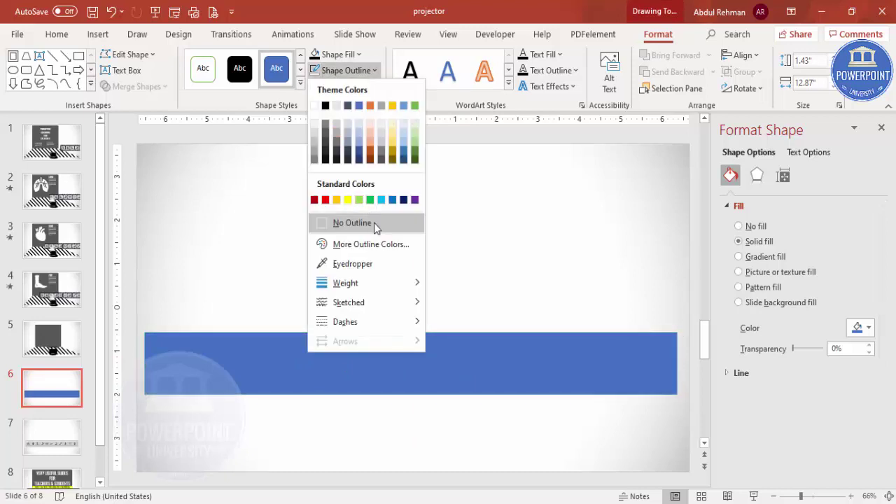
pyautogui.click(374, 223)
pyautogui.click(98, 34)
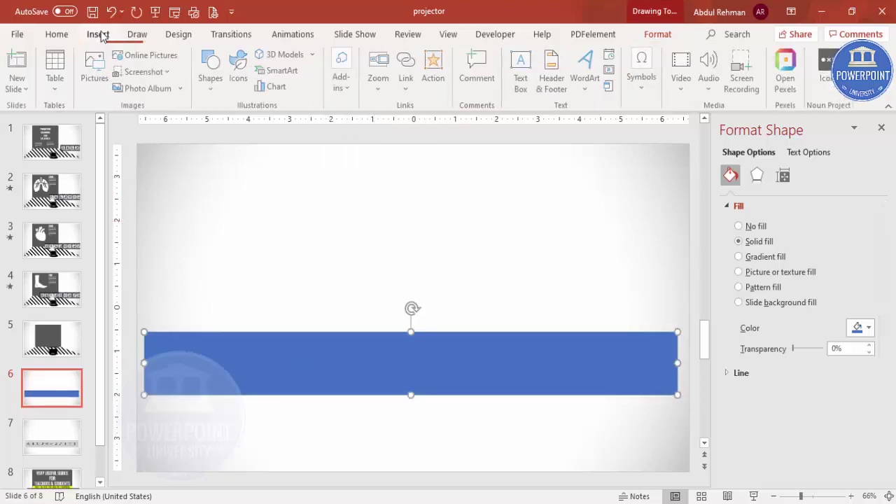
pyautogui.click(213, 83)
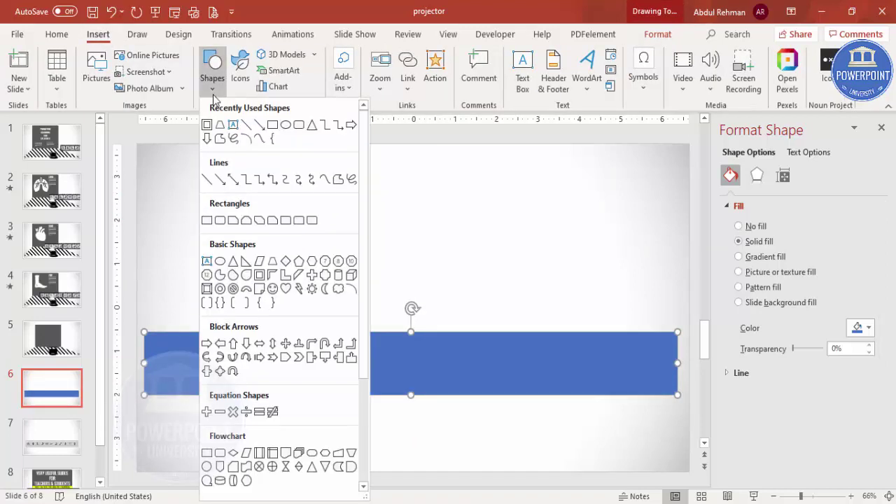
pyautogui.click(208, 222)
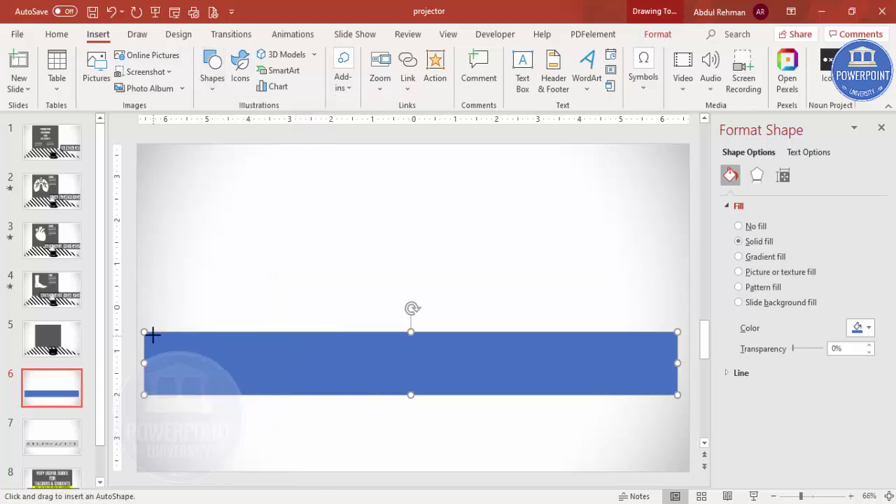
# Draw a narrow dark gray, outline-free dash at the bar's top-left corner.
pyautogui.moveTo(171, 344); pyautogui.dragTo(151, 335)
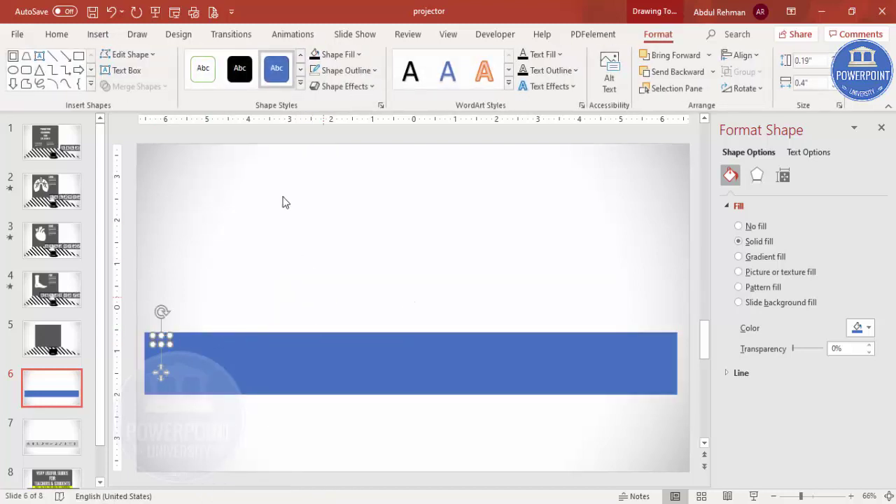
pyautogui.click(329, 57)
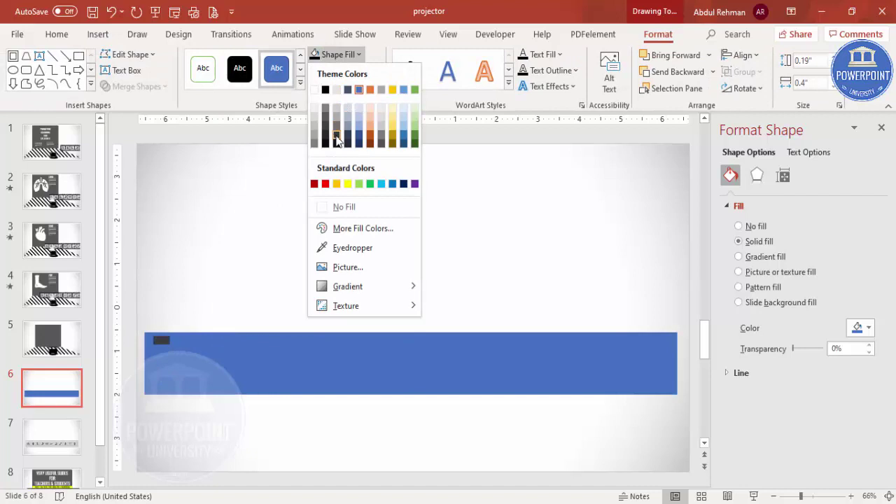
pyautogui.click(337, 138)
pyautogui.click(343, 70)
pyautogui.click(363, 217)
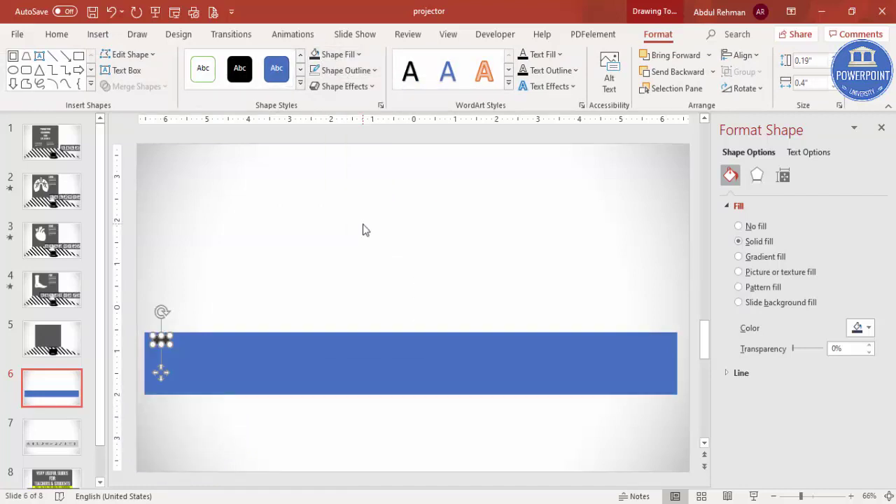
pyautogui.click(816, 496)
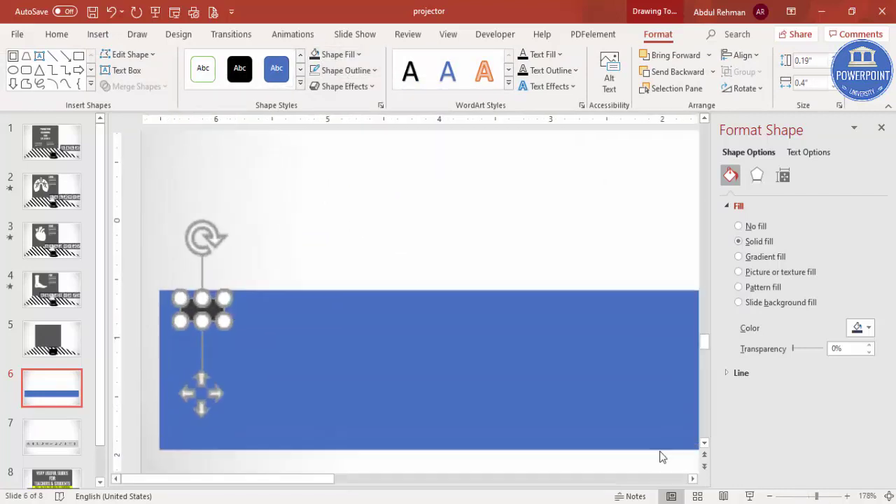
pyautogui.moveTo(224, 318); pyautogui.dragTo(193, 305)
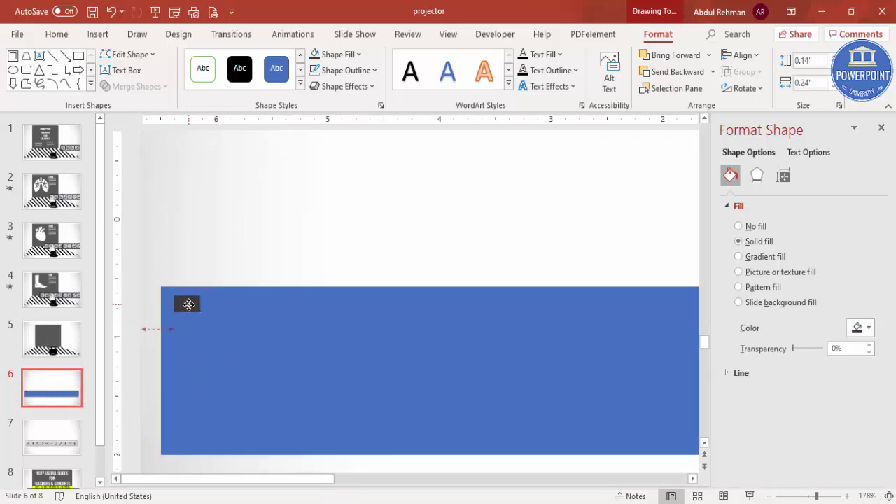
pyautogui.scroll(-5, 186, 340)
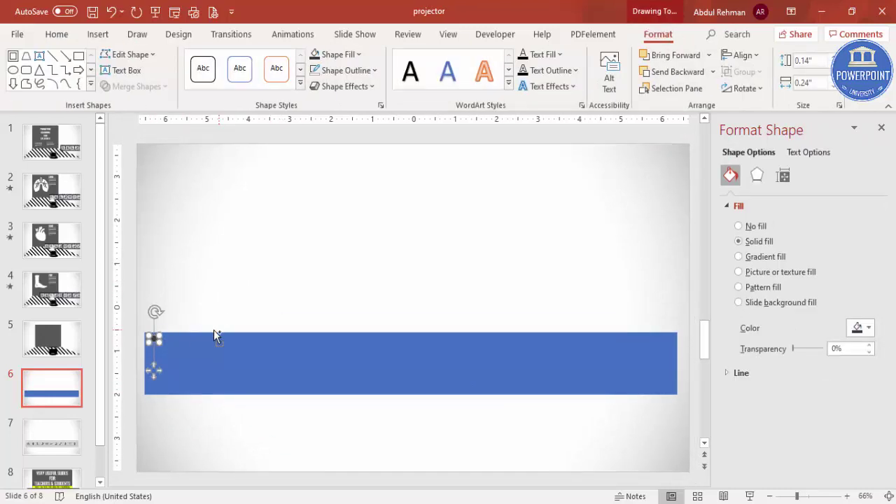
pyautogui.moveTo(143, 347); pyautogui.dragTo(169, 339)
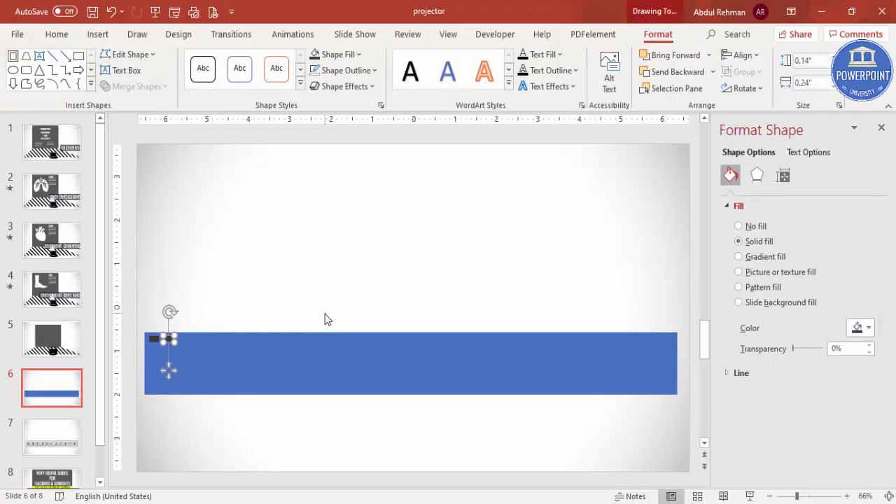
# Duplicate the dash with Ctrl+D into a row across the bar, then select all dashes.
pyautogui.hotkey('ctrl', 'd')
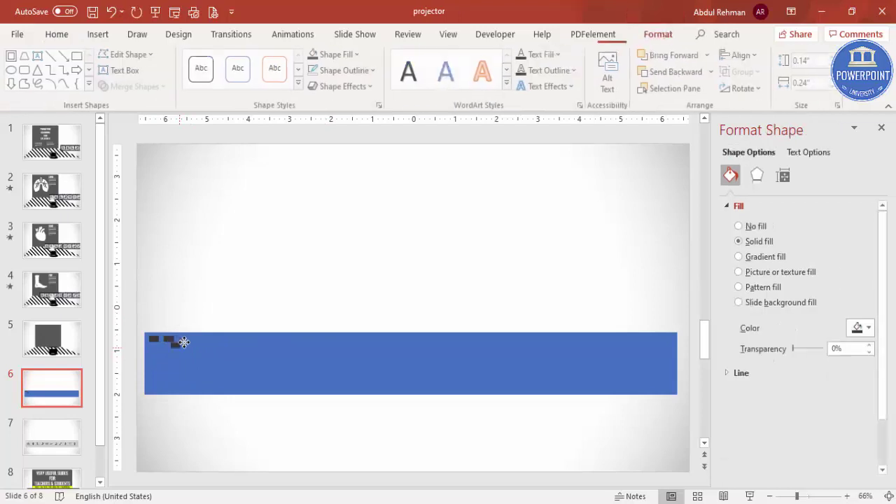
pyautogui.moveTo(180, 347); pyautogui.dragTo(187, 343)
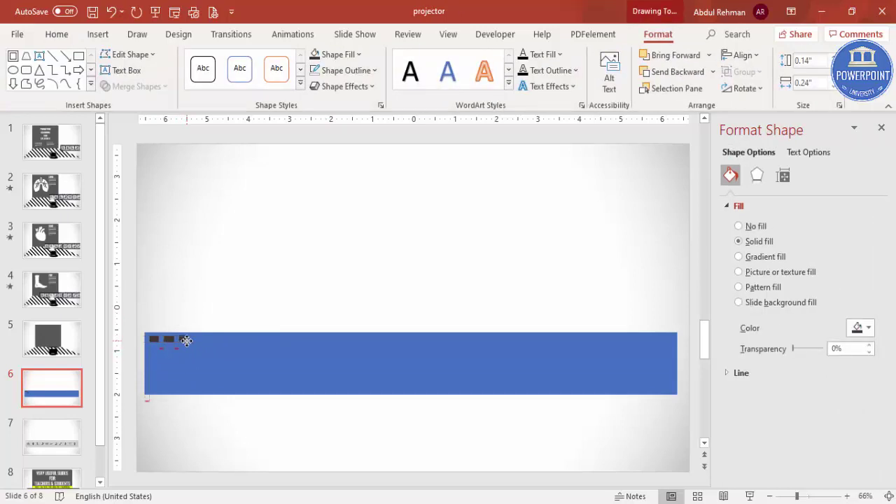
pyautogui.click(186, 340)
pyautogui.hotkey('ctrl', 'd')
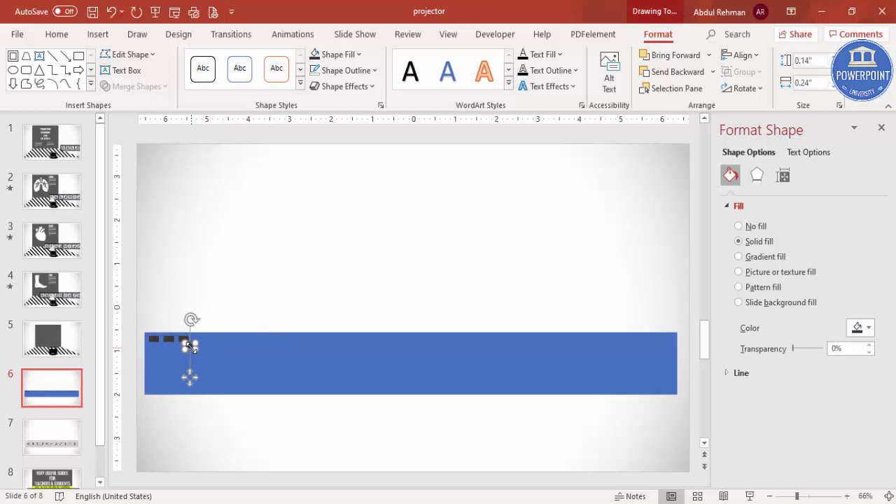
pyautogui.moveTo(190, 350); pyautogui.dragTo(198, 341)
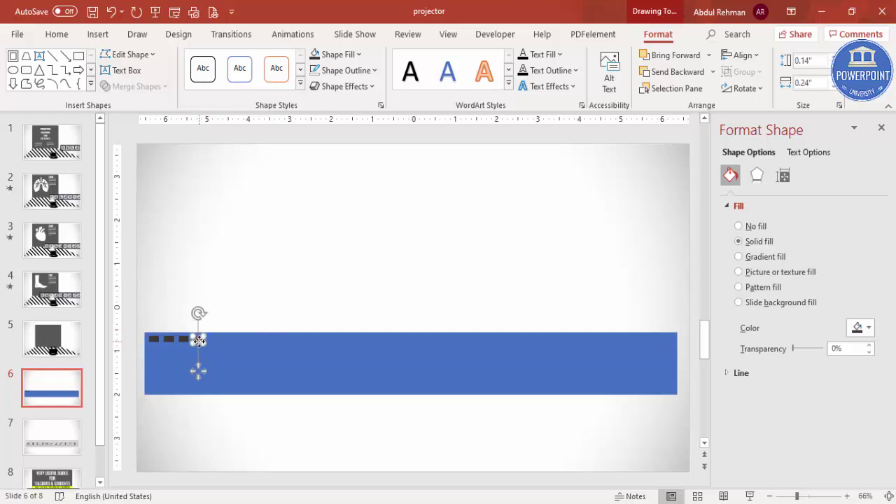
pyautogui.hotkey('ctrl', 'd')
pyautogui.hotkey('ctrl', 'd')
pyautogui.hotkey('ctrl', 'd')
pyautogui.hotkey('ctrl', 'd')
pyautogui.hotkey('ctrl', 'd')
pyautogui.hotkey('ctrl', 'd')
pyautogui.hotkey('ctrl', 'd')
pyautogui.hotkey('ctrl', 'd')
pyautogui.hotkey('ctrl', 'd')
pyautogui.hotkey('ctrl', 'd')
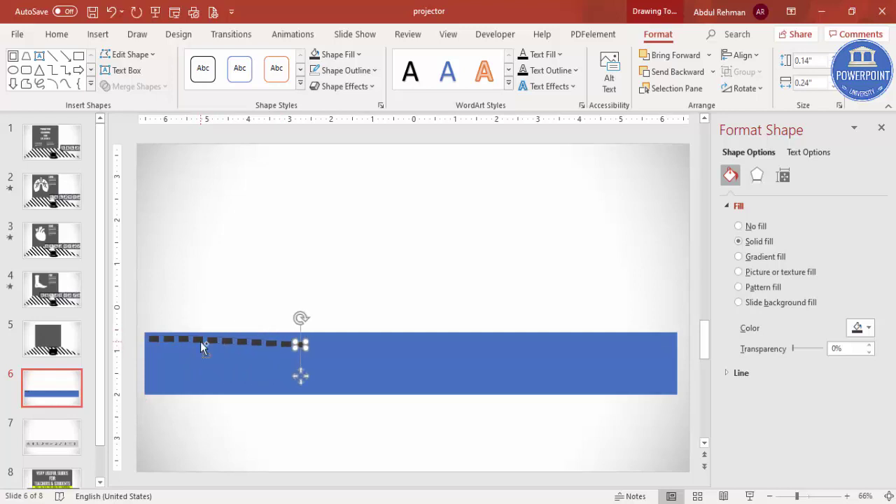
pyautogui.hotkey('ctrl', 'd')
pyautogui.hotkey('ctrl', 'd')
pyautogui.hotkey('ctrl', 'd')
pyautogui.hotkey('ctrl', 'd')
pyautogui.hotkey('ctrl', 'd')
pyautogui.hotkey('ctrl', 'd')
pyautogui.hotkey('ctrl', 'd')
pyautogui.hotkey('ctrl', 'd')
pyautogui.hotkey('ctrl', 'd')
pyautogui.hotkey('ctrl', 'd')
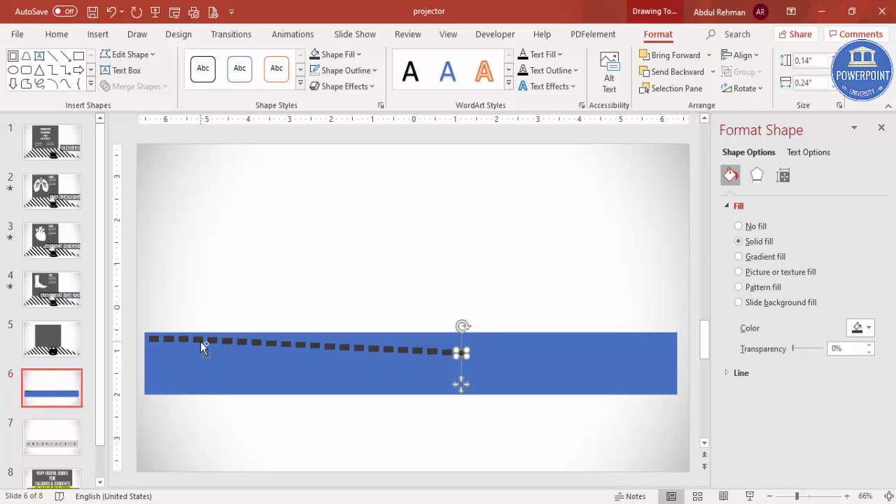
pyautogui.hotkey('ctrl', 'd')
pyautogui.hotkey('ctrl', 'd')
pyautogui.hotkey('ctrl', 'd')
pyautogui.hotkey('ctrl', 'd')
pyautogui.hotkey('ctrl', 'd')
pyautogui.hotkey('ctrl', 'd')
pyautogui.hotkey('ctrl', 'd')
pyautogui.hotkey('ctrl', 'd')
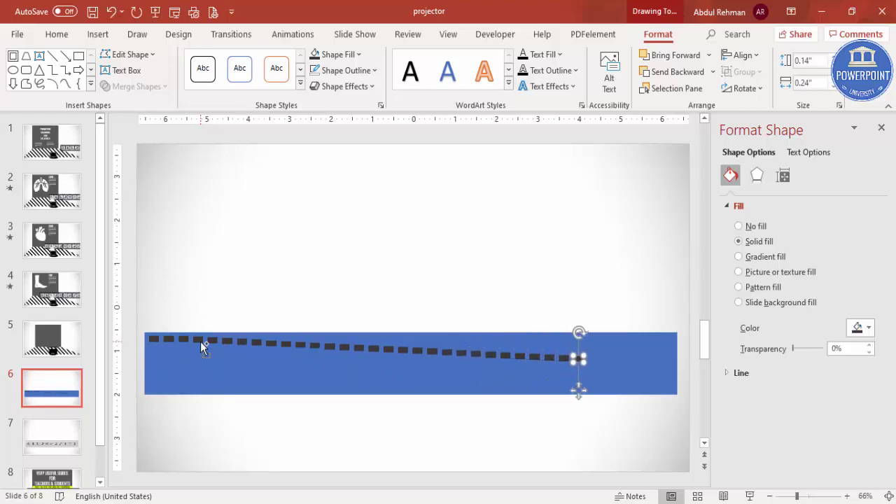
pyautogui.hotkey('ctrl', 'd')
pyautogui.hotkey('ctrl', 'd')
pyautogui.hotkey('ctrl', 'd')
pyautogui.hotkey('ctrl', 'd')
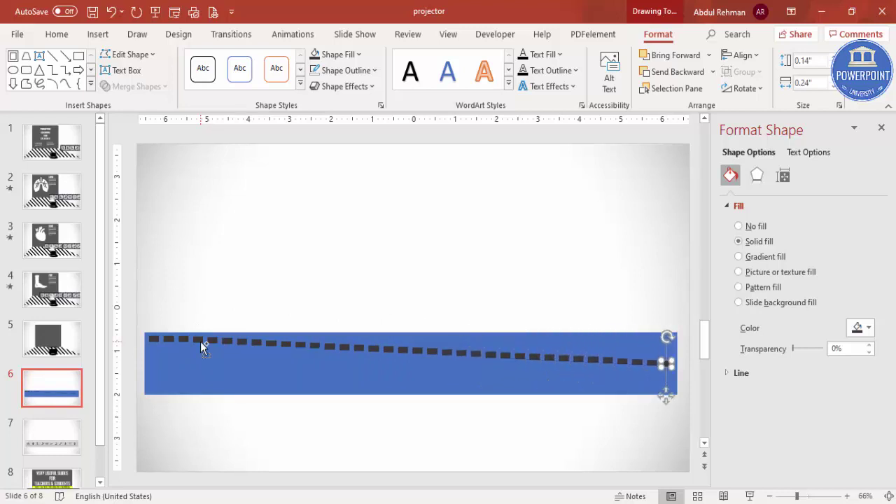
pyautogui.moveTo(140, 302); pyautogui.dragTo(691, 386)
# Align the dashes along their top edges and reselect the whole row.
pyautogui.click(742, 55)
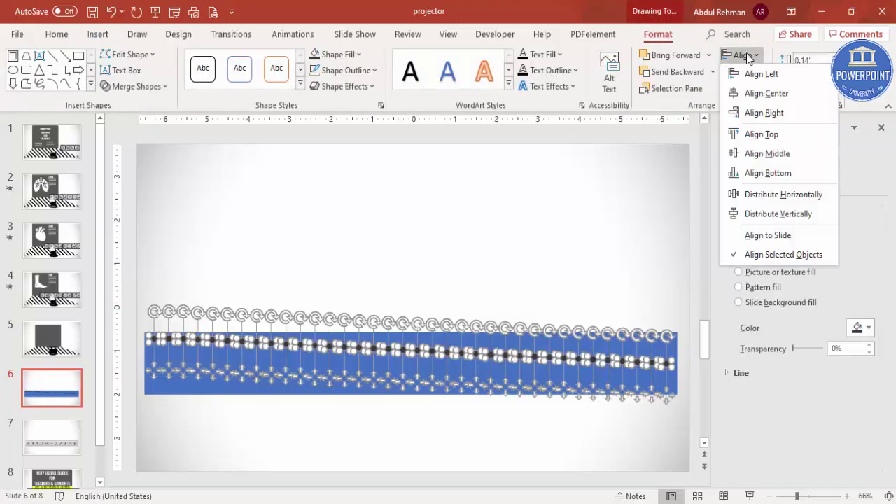
pyautogui.click(778, 133)
pyautogui.click(578, 206)
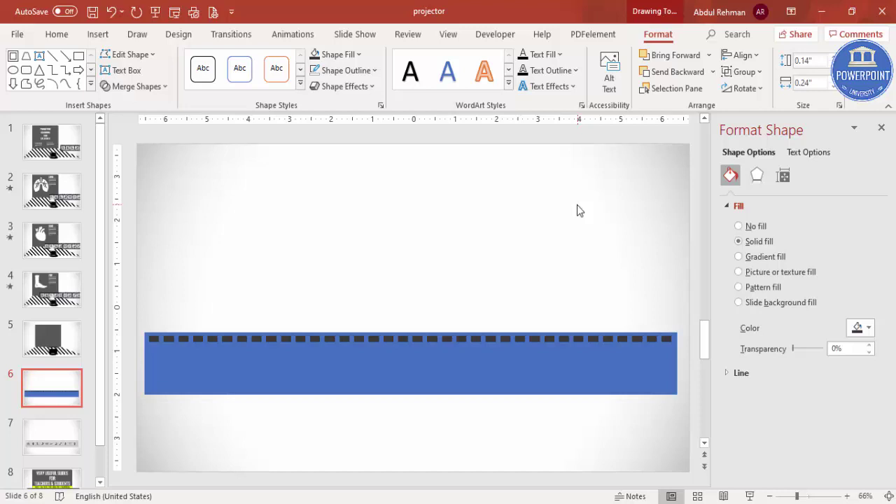
pyautogui.moveTo(136, 301); pyautogui.dragTo(695, 352)
# Duplicate the dash row onto the bar's bottom edge, then select the band with all squares.
pyautogui.hotkey('ctrl', 'd')
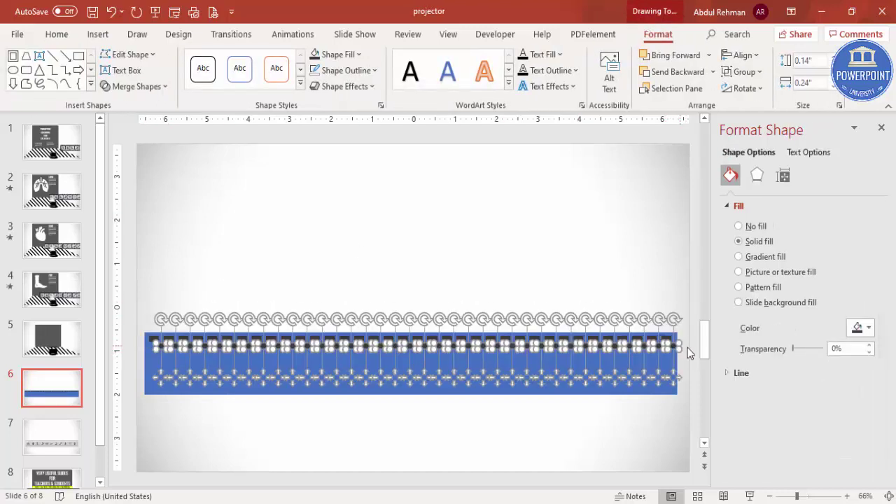
pyautogui.press('Down')
pyautogui.press('Down')
pyautogui.press('Down')
pyautogui.press('Down')
pyautogui.press('Down')
pyautogui.press('Down')
pyautogui.press('Down')
pyautogui.press('Down')
pyautogui.press('Down')
pyautogui.press('Down')
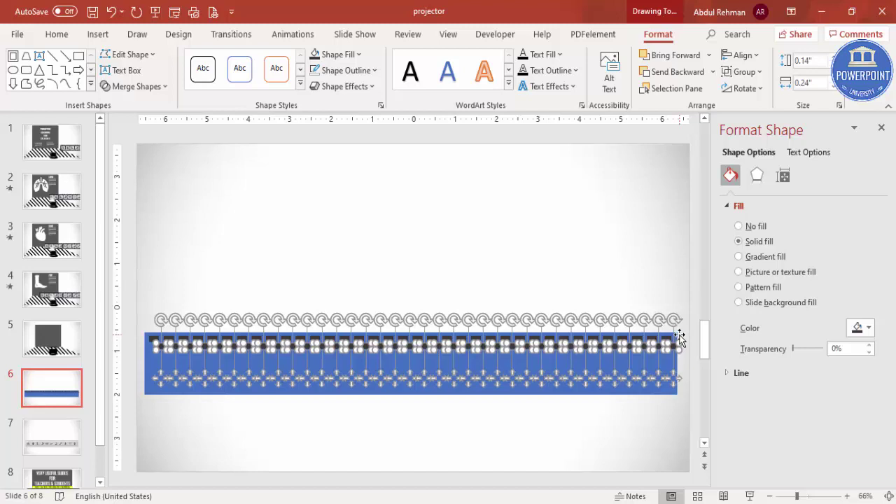
pyautogui.press('Left')
pyautogui.press('Left')
pyautogui.press('Left')
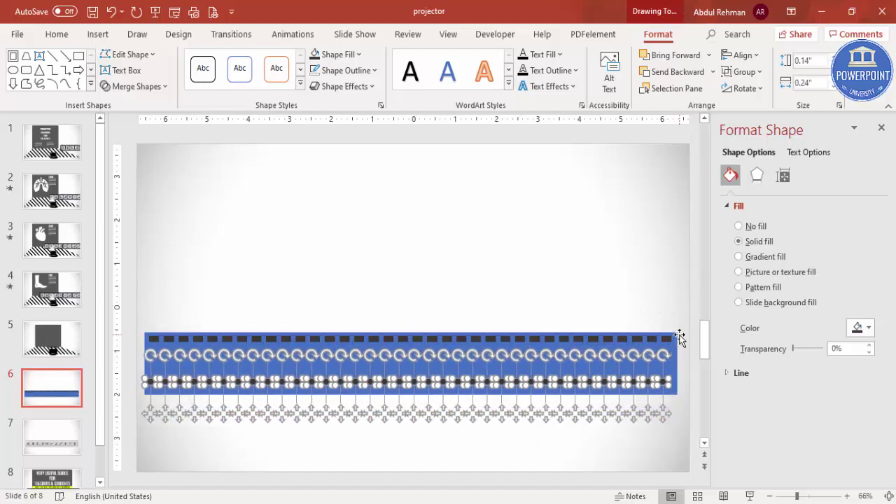
pyautogui.hotkey('ctrl', 'Right')
pyautogui.hotkey('ctrl', 'Right')
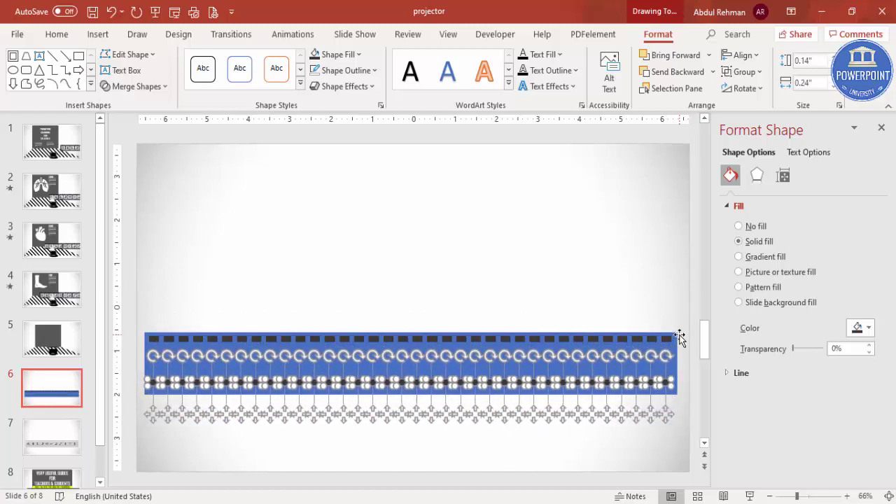
pyautogui.hotkey('ctrl', 'Down')
pyautogui.hotkey('ctrl', 'Down')
pyautogui.hotkey('ctrl', 'Down')
pyautogui.hotkey('ctrl', 'Down')
pyautogui.hotkey('ctrl', 'Down')
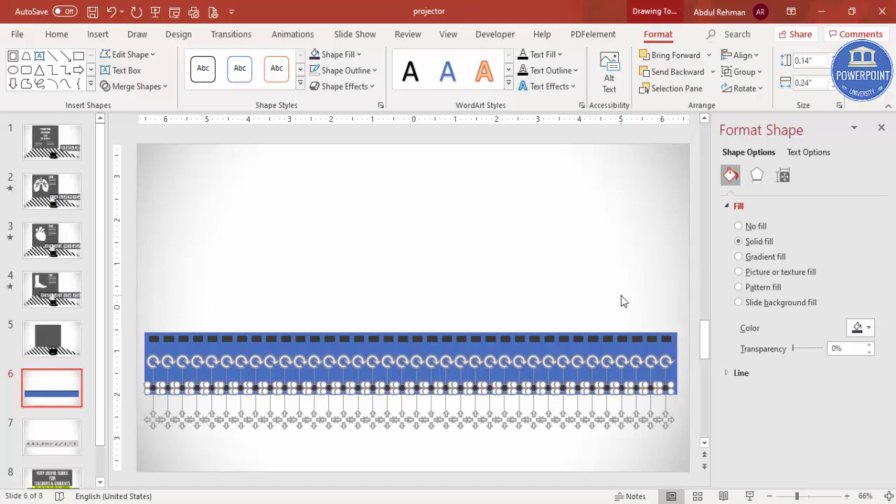
pyautogui.press('Delete')
pyautogui.hotkey('ctrl', 'z')
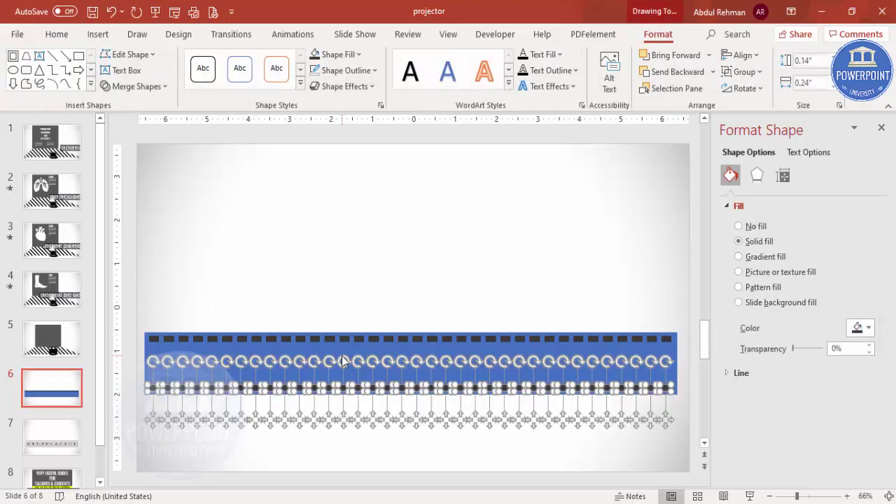
pyautogui.press('Delete')
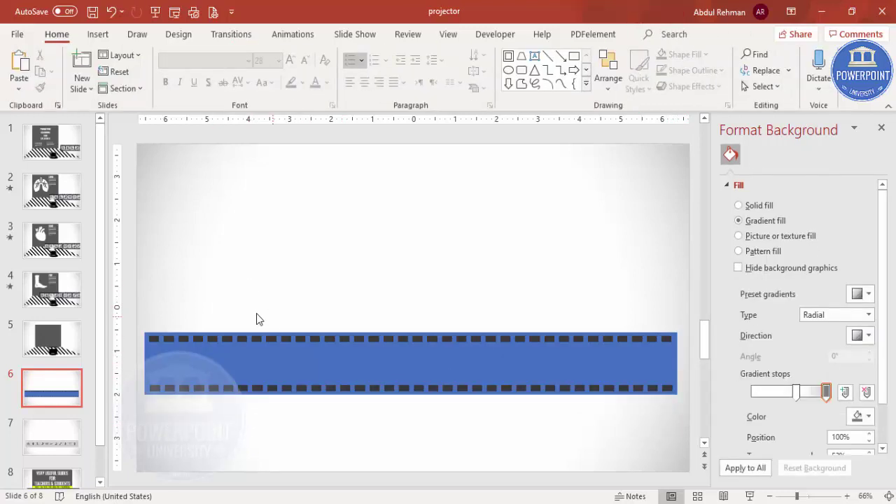
pyautogui.moveTo(134, 280); pyautogui.dragTo(677, 448)
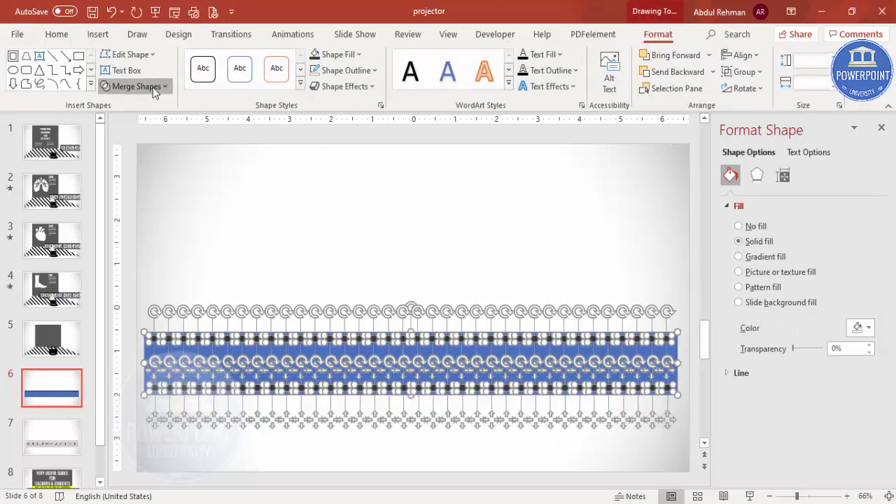
# Subtract the sprocket squares from the band, shift the strip slightly, and fill it dark grey.
pyautogui.click(143, 86)
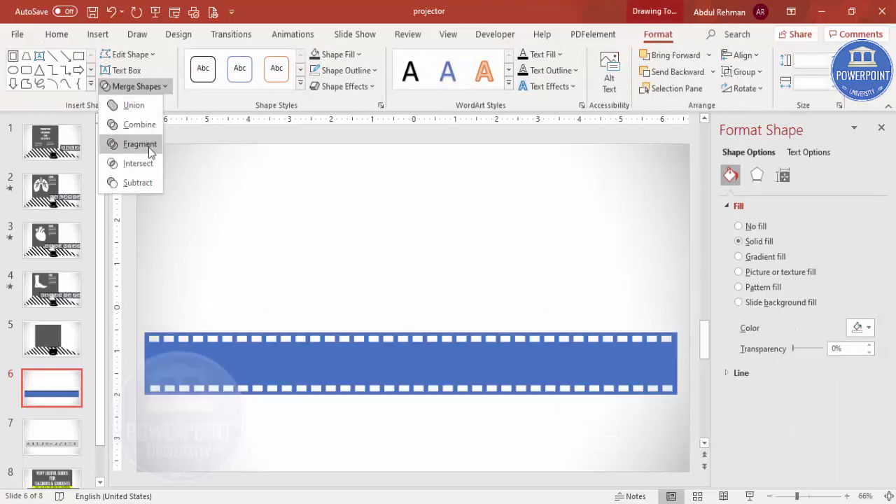
pyautogui.click(146, 183)
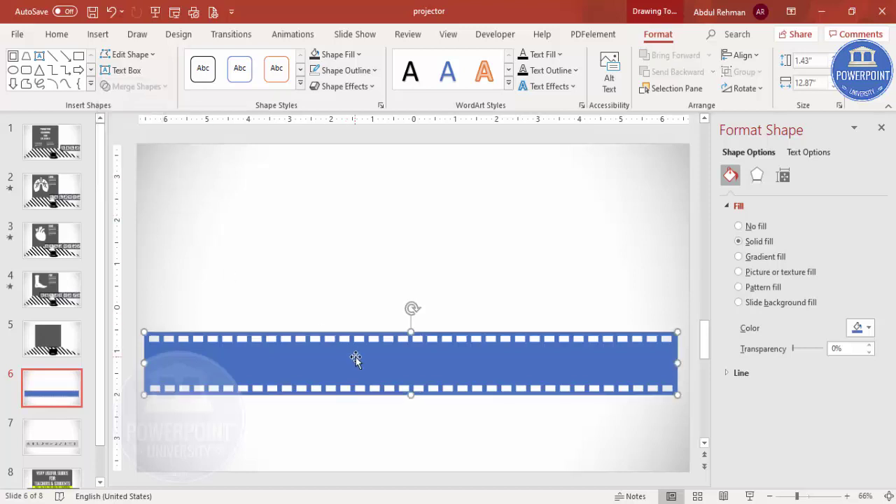
pyautogui.moveTo(355, 358); pyautogui.dragTo(378, 332)
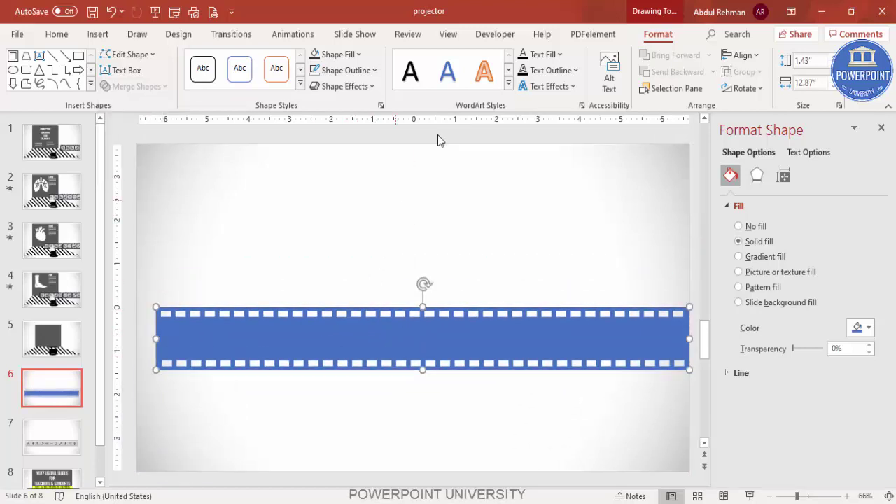
pyautogui.click(336, 55)
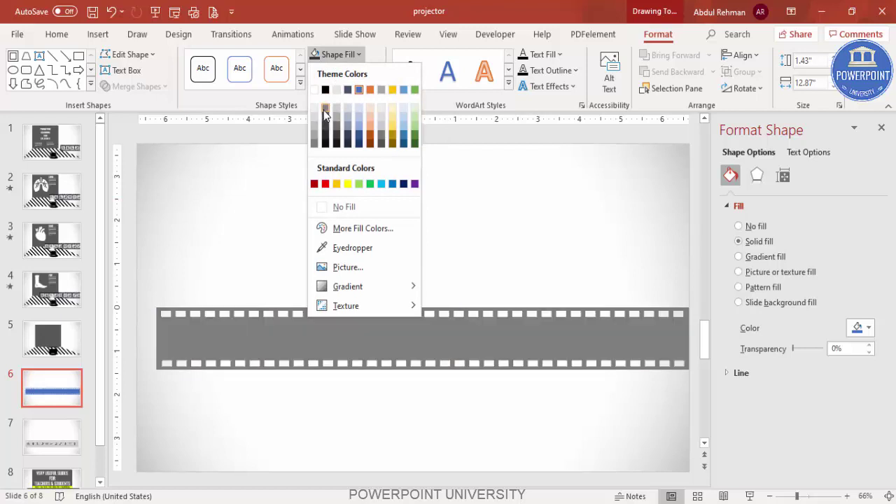
pyautogui.click(325, 119)
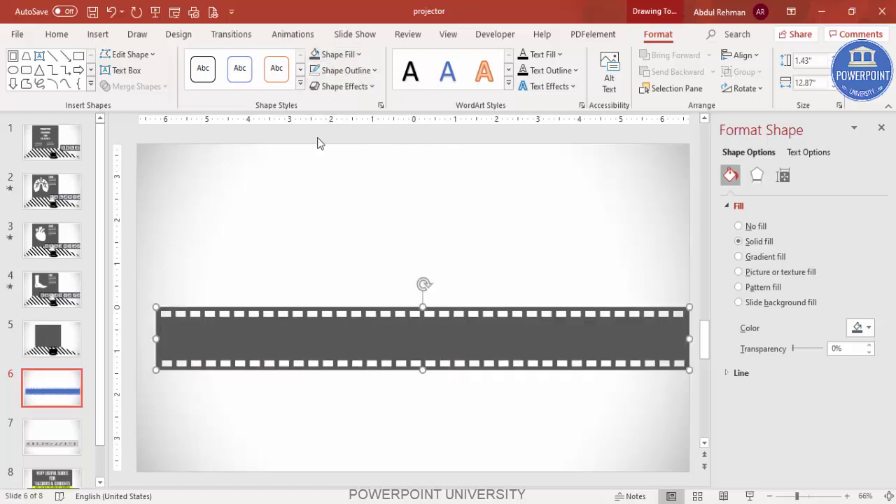
pyautogui.click(98, 34)
pyautogui.click(216, 91)
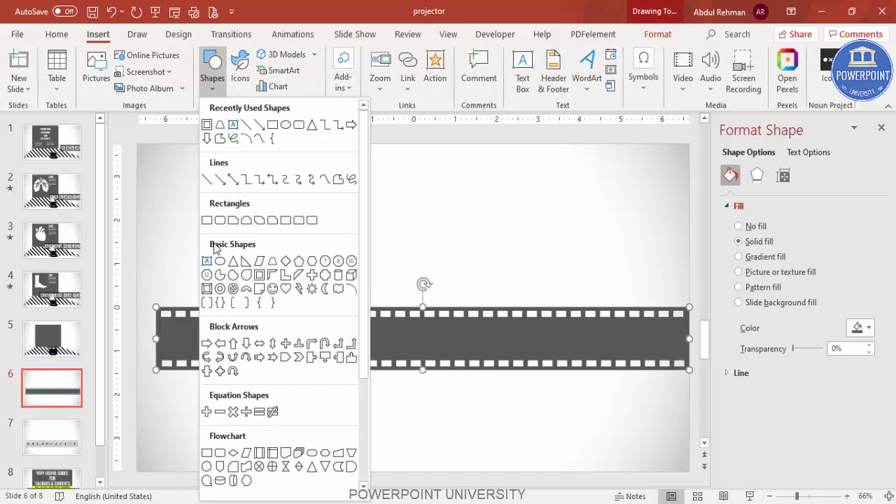
# Draw a light grey, outline-free rounded frame on the strip and duplicate it along the strip.
pyautogui.click(210, 222)
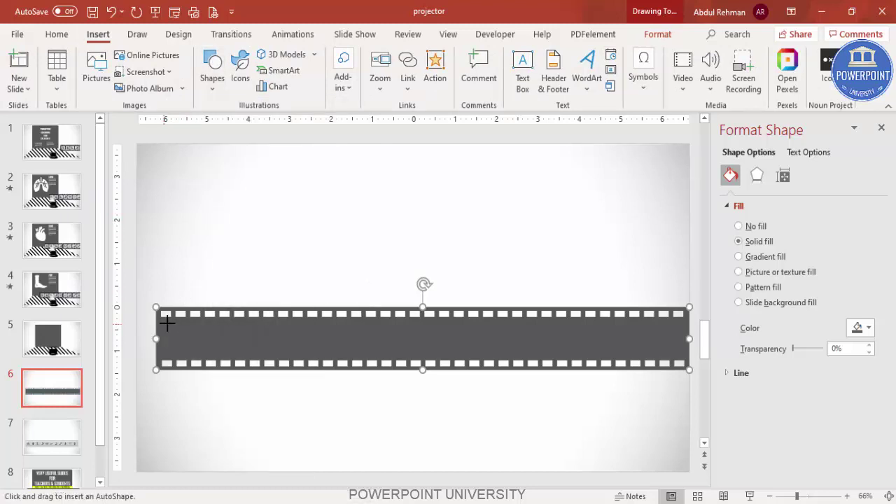
pyautogui.moveTo(167, 322); pyautogui.dragTo(208, 355)
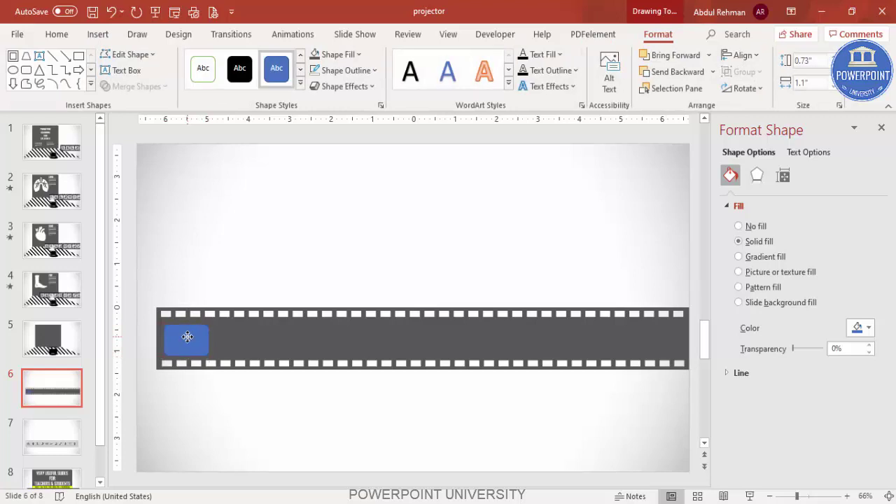
pyautogui.click(332, 54)
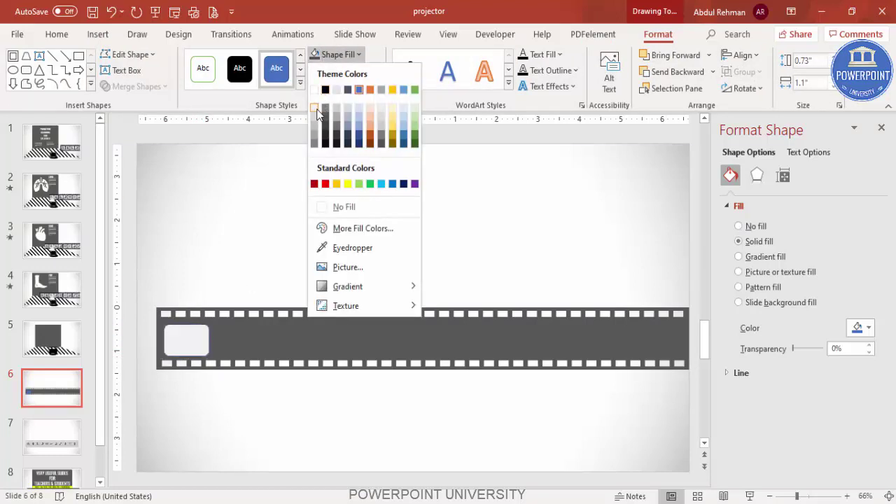
pyautogui.click(316, 125)
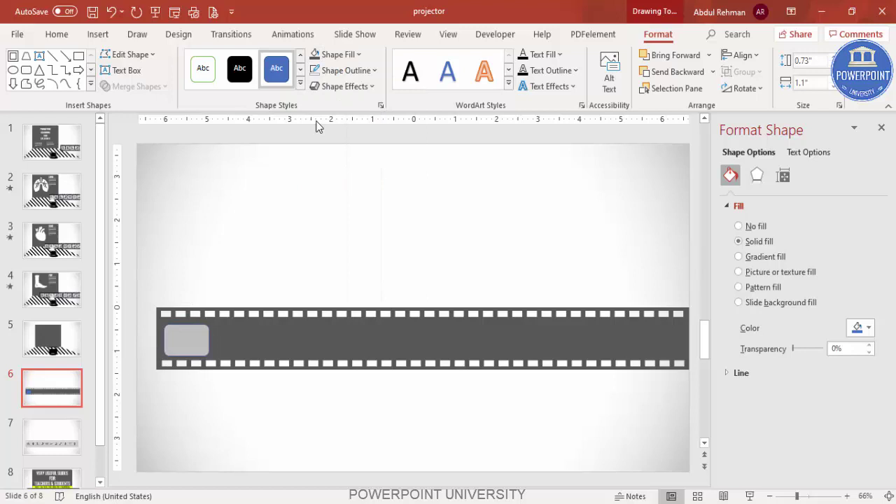
pyautogui.click(360, 73)
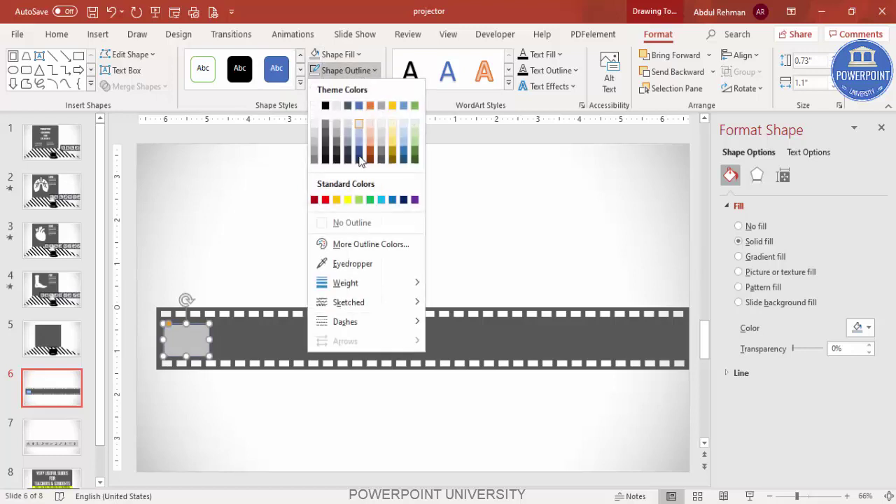
pyautogui.click(362, 219)
pyautogui.moveTo(196, 340); pyautogui.dragTo(249, 339)
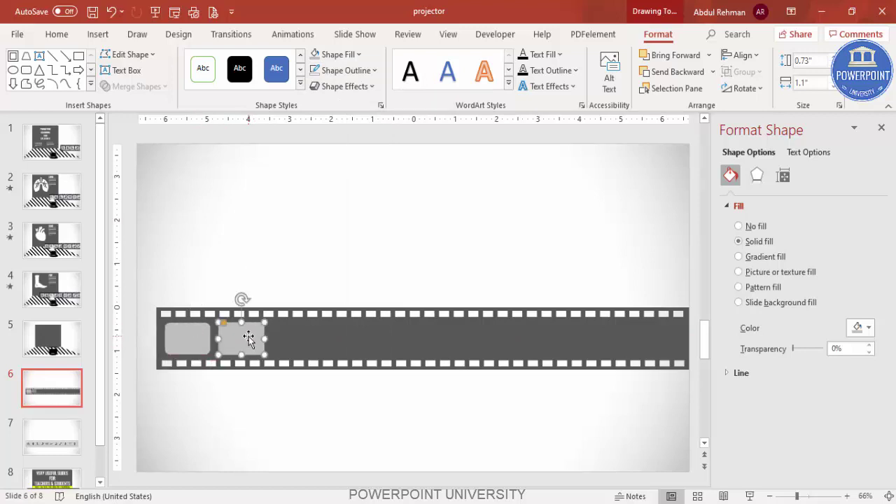
pyautogui.hotkey('ctrl', 'd')
pyautogui.hotkey('ctrl', 'd')
pyautogui.hotkey('ctrl', 'd')
pyautogui.hotkey('ctrl', 'd')
pyautogui.hotkey('ctrl', 'd')
pyautogui.hotkey('ctrl', 'd')
pyautogui.hotkey('ctrl', 'd')
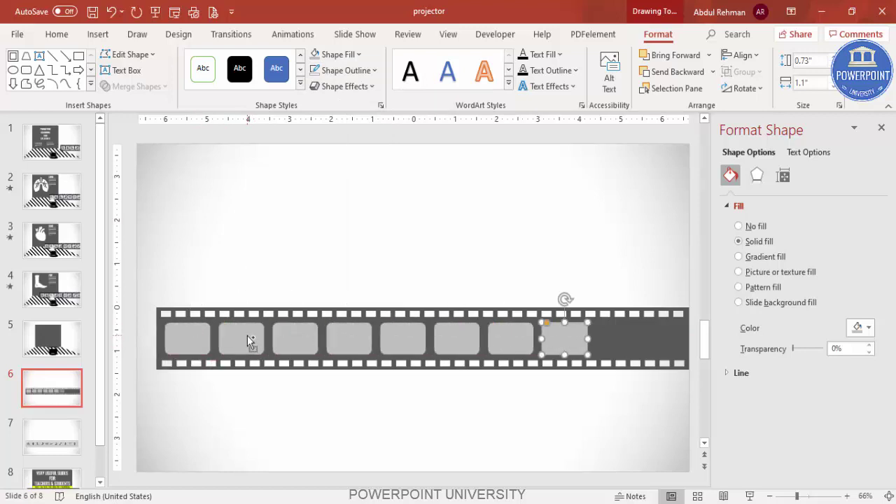
pyautogui.hotkey('ctrl', 'd')
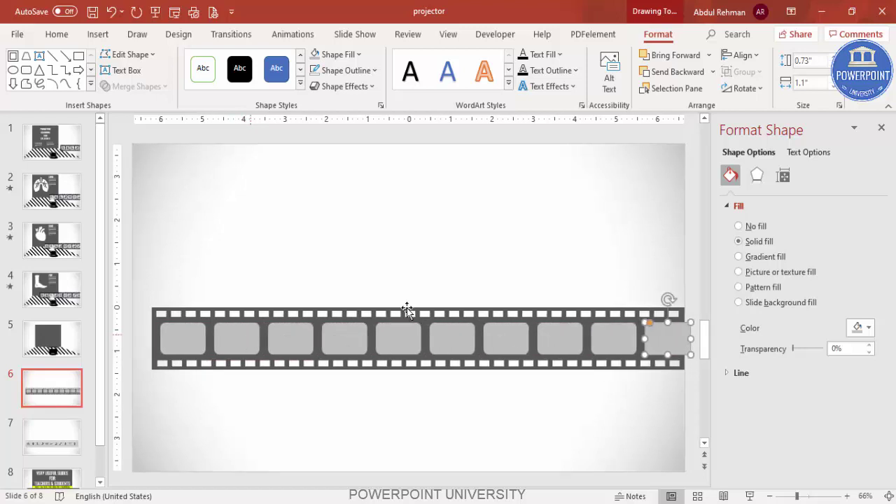
# Select all the film strip pieces and group them into one object.
pyautogui.click(625, 273)
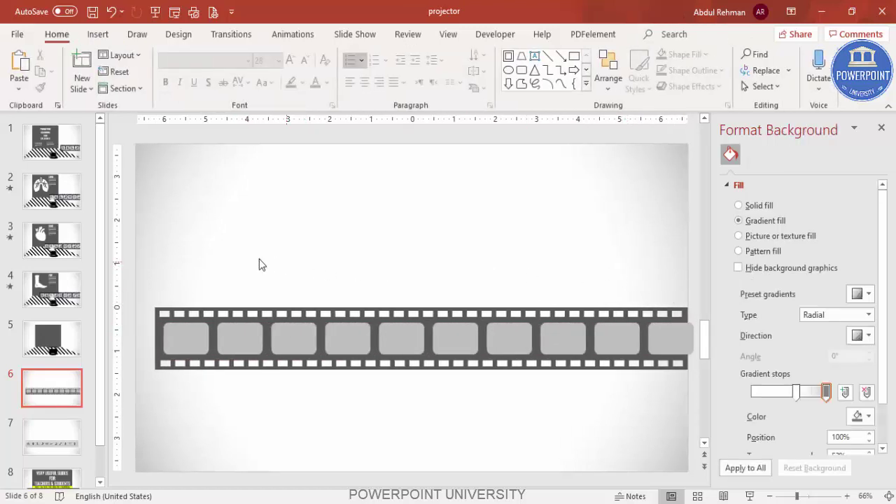
pyautogui.hotkey('ctrl', 'a')
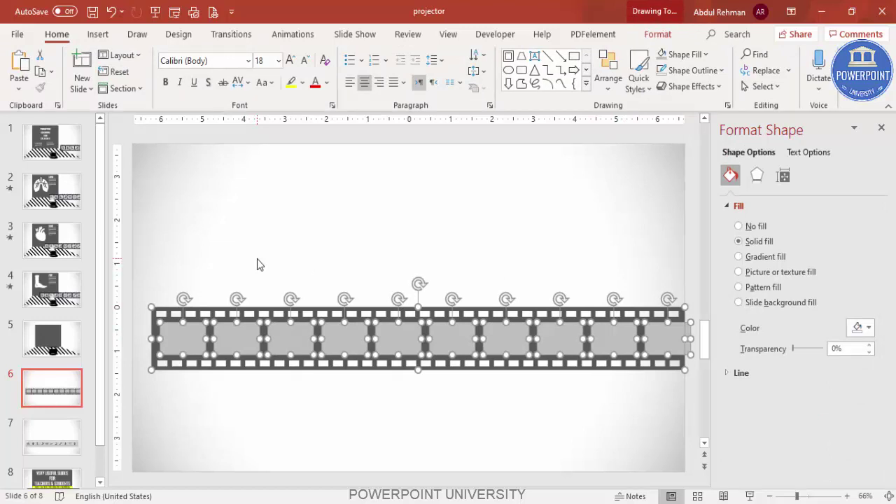
pyautogui.hotkey('ctrl', 'g')
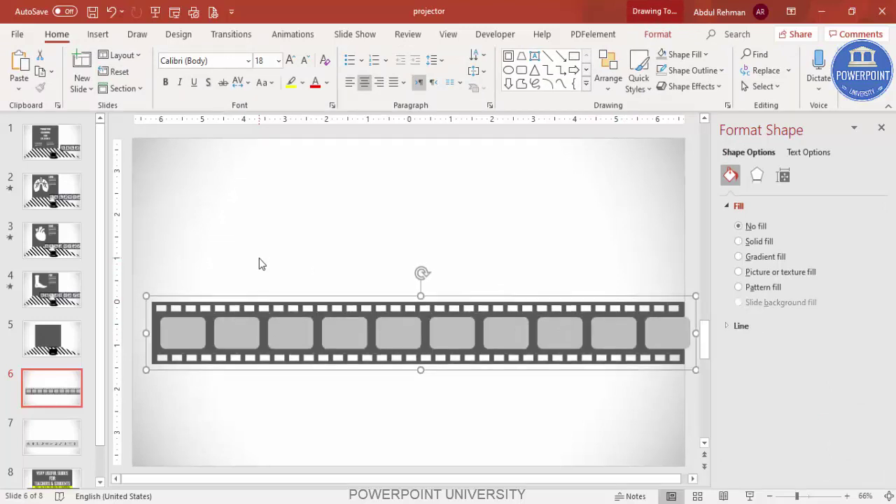
# Paste the grouped film strip onto projector slide 5, undoing a mistaken first paste.
pyautogui.click(74, 334)
pyautogui.hotkey('ctrl', 'v')
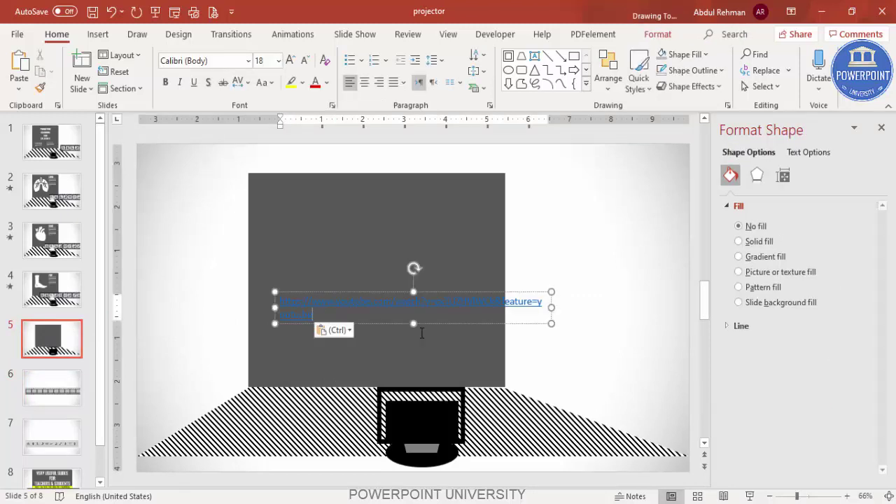
pyautogui.hotkey('ctrl', 'z')
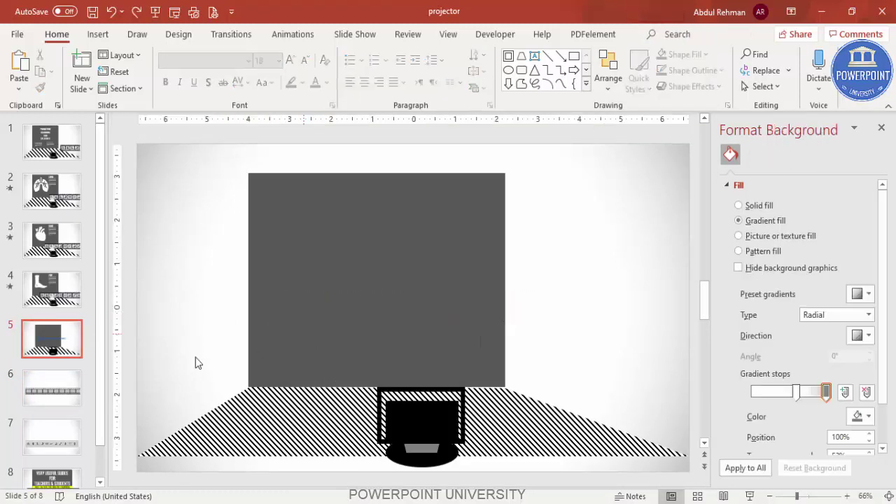
pyautogui.click(54, 398)
pyautogui.click(277, 308)
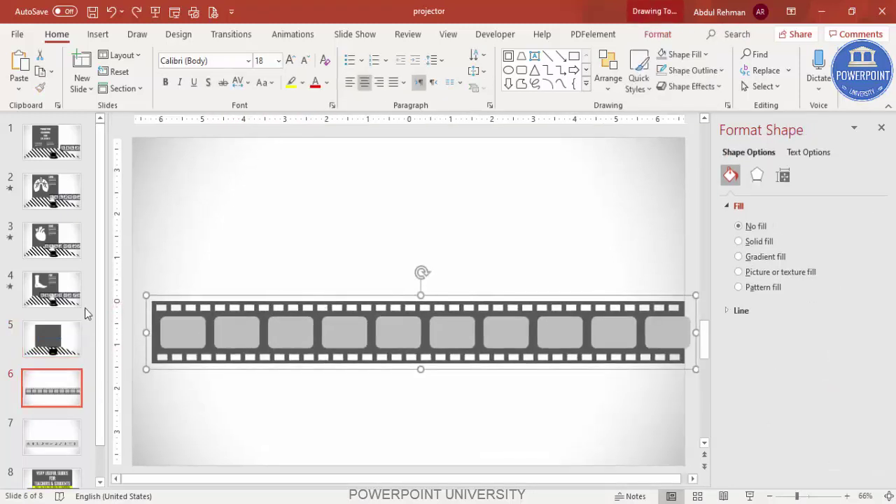
pyautogui.click(53, 339)
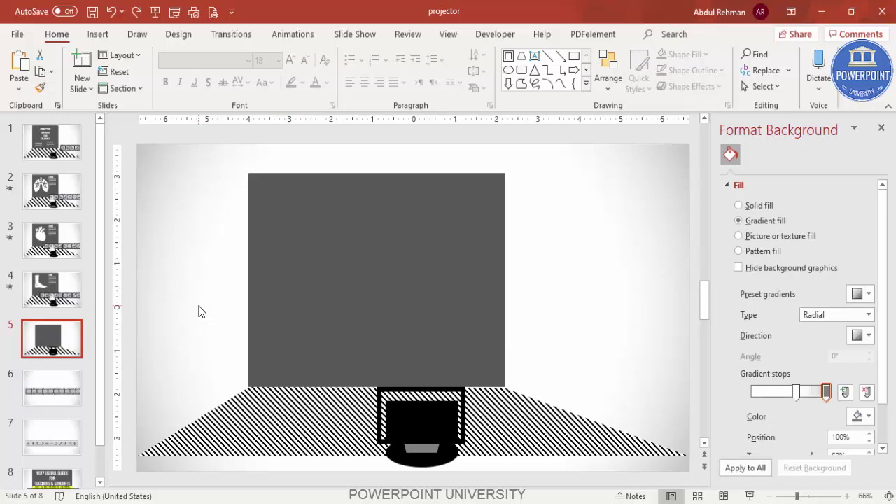
pyautogui.hotkey('ctrl', 'v')
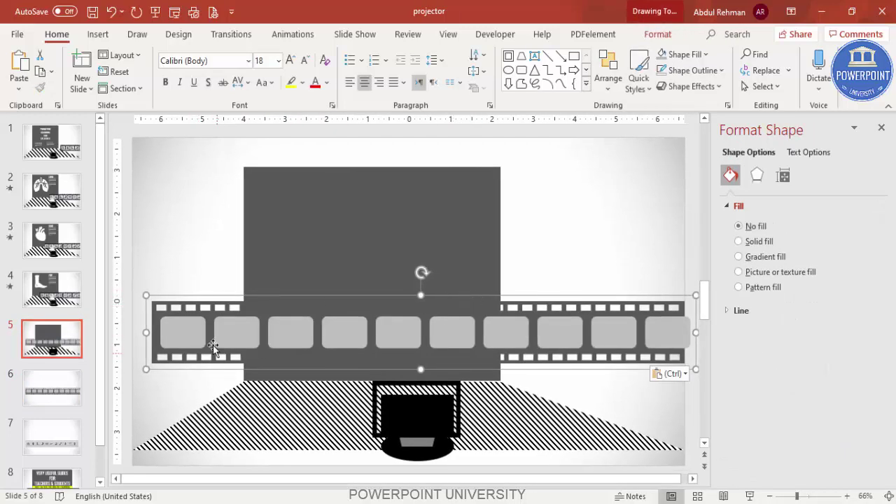
# Fill the pasted film strip dark blue-gray.
pyautogui.click(158, 312)
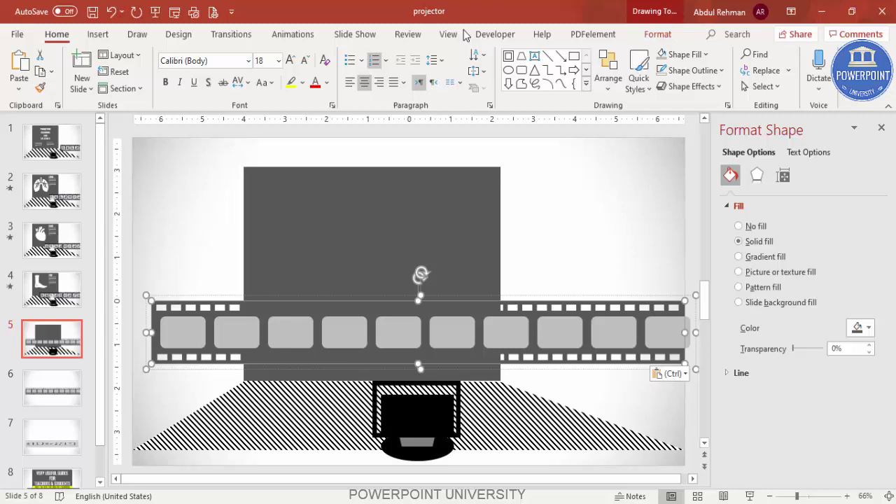
pyautogui.click(657, 34)
pyautogui.click(338, 53)
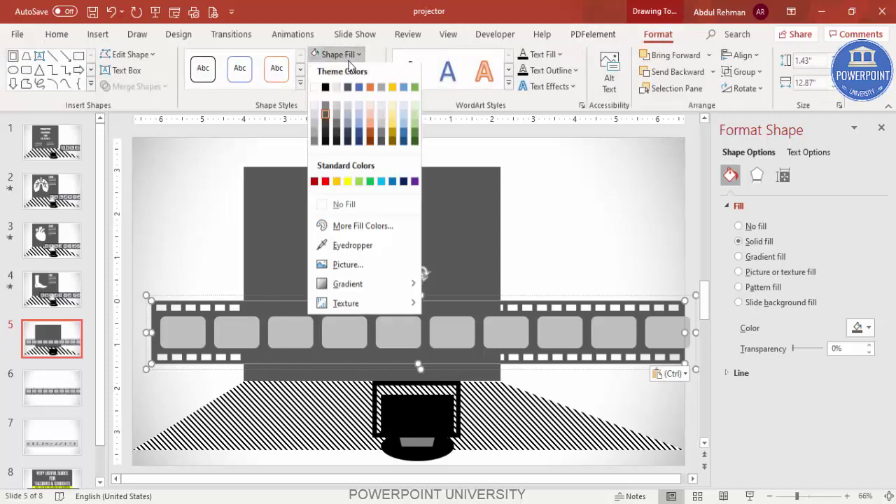
pyautogui.click(346, 145)
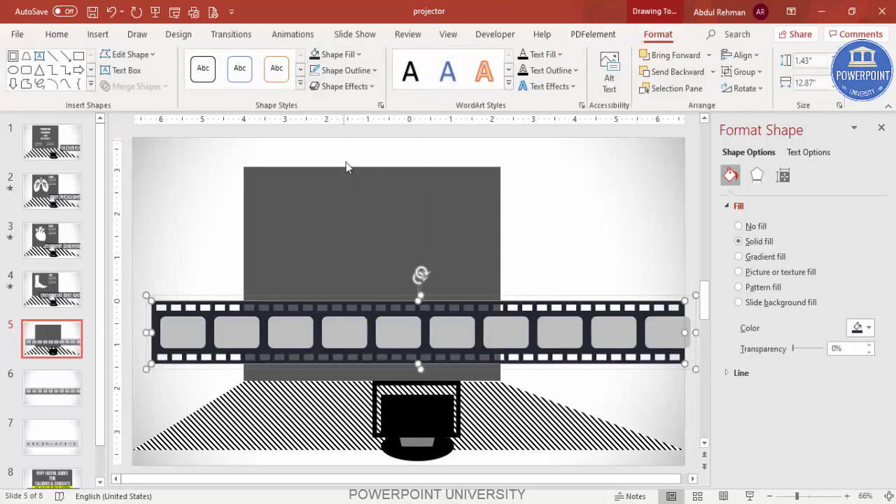
# Send the film strip behind the monitor frame and center it across the dark screen.
pyautogui.moveTo(520, 296)
pyautogui.mouseDown()
pyautogui.moveTo(546, 346)
pyautogui.moveTo(598, 385)
pyautogui.moveTo(588, 376)
pyautogui.mouseUp()
pyautogui.moveTo(506, 384); pyautogui.dragTo(657, 358)
pyautogui.moveTo(541, 355); pyautogui.dragTo(620, 349)
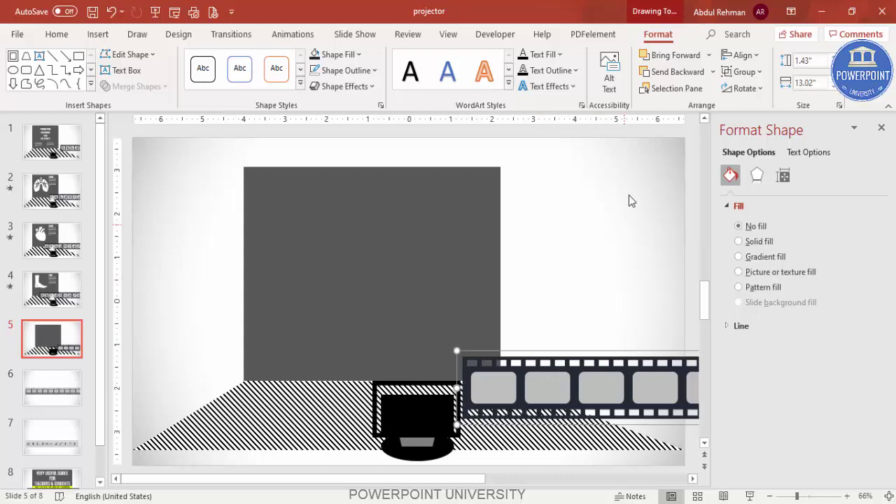
pyautogui.moveTo(592, 358); pyautogui.dragTo(576, 360)
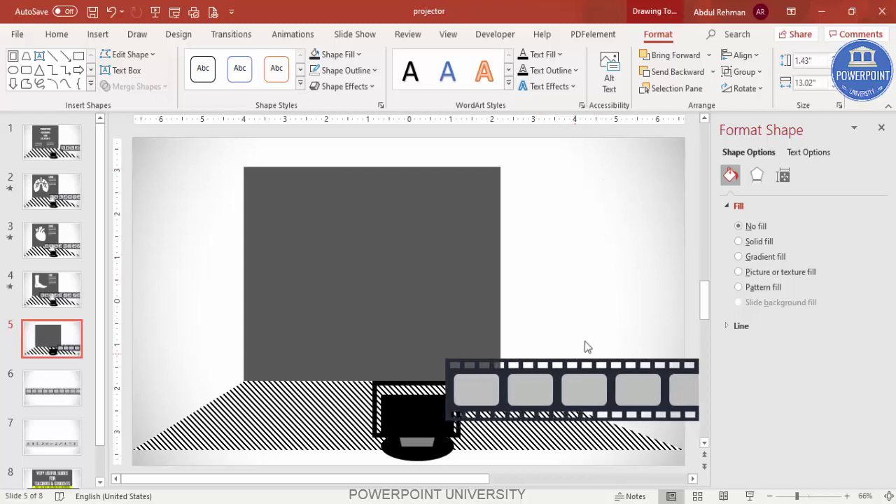
pyautogui.click(690, 77)
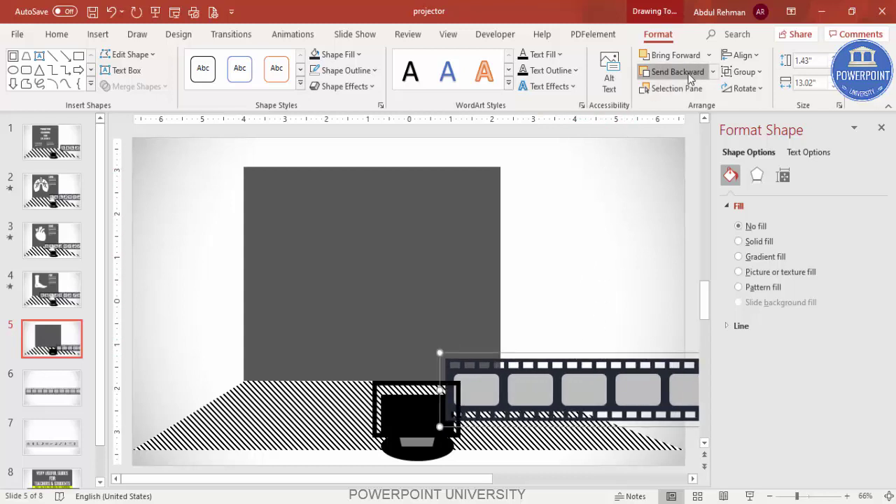
pyautogui.moveTo(571, 358); pyautogui.dragTo(568, 347)
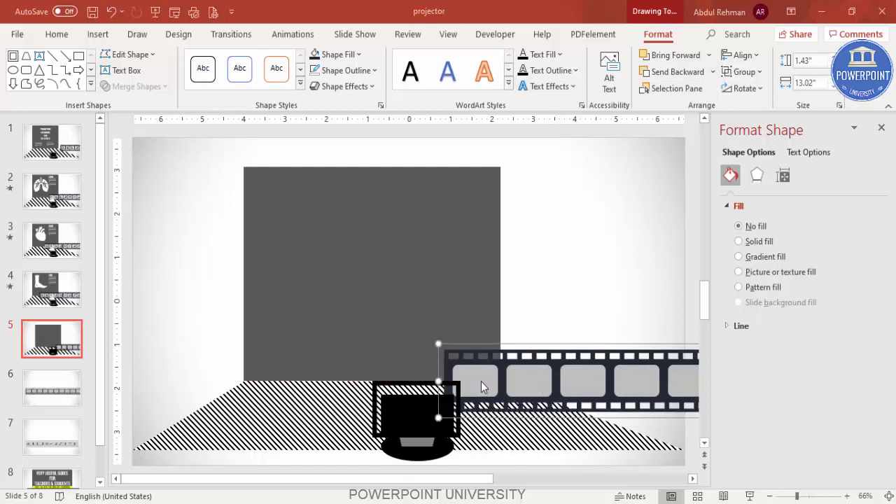
pyautogui.moveTo(573, 345); pyautogui.dragTo(272, 256)
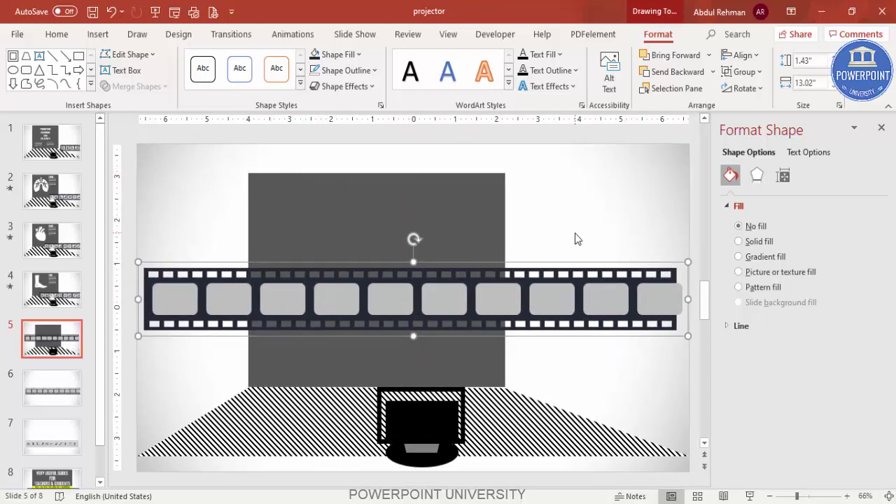
# Insert nine Body parts icons: ear, nose, tongue, heart, lungs, kidneys, stomach, muscle and bone.
pyautogui.click(98, 34)
pyautogui.click(245, 77)
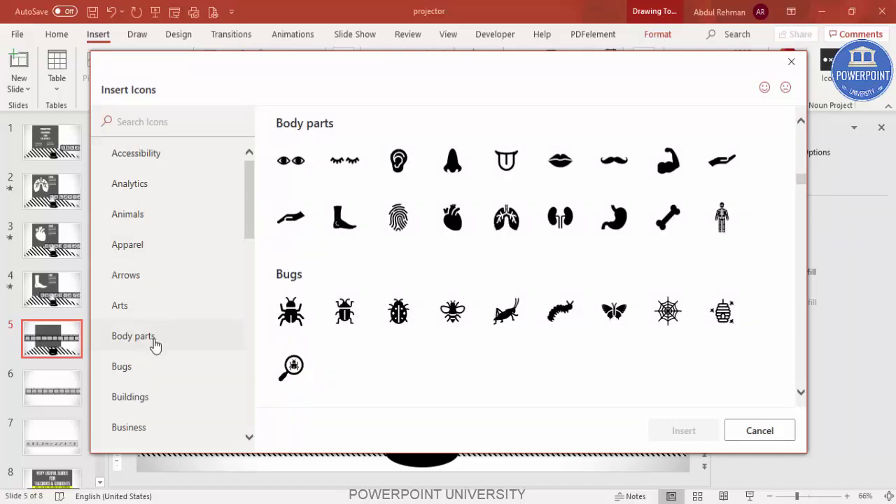
pyautogui.click(405, 179)
pyautogui.click(452, 178)
pyautogui.click(509, 170)
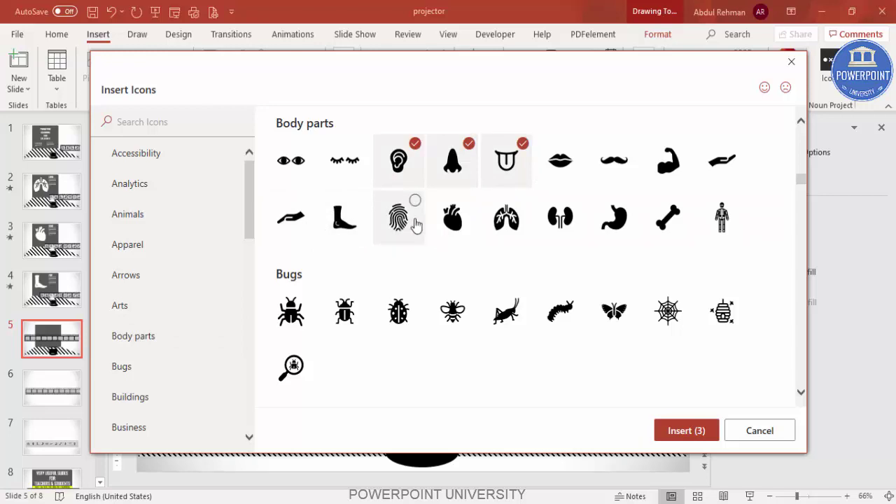
pyautogui.click(453, 217)
pyautogui.click(509, 225)
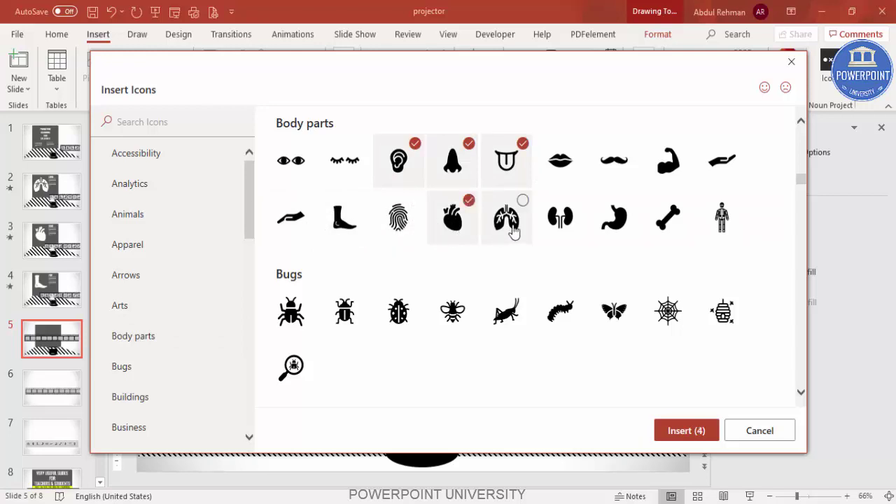
pyautogui.click(559, 228)
pyautogui.click(616, 227)
pyautogui.click(672, 227)
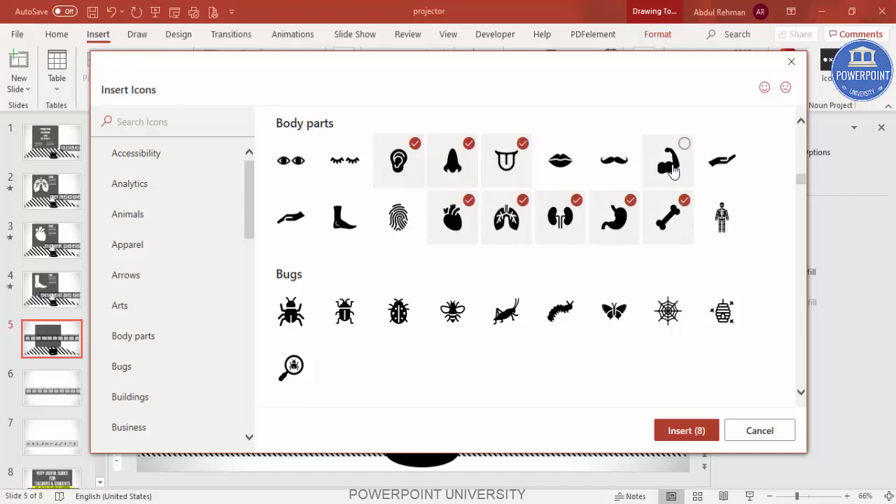
pyautogui.click(688, 431)
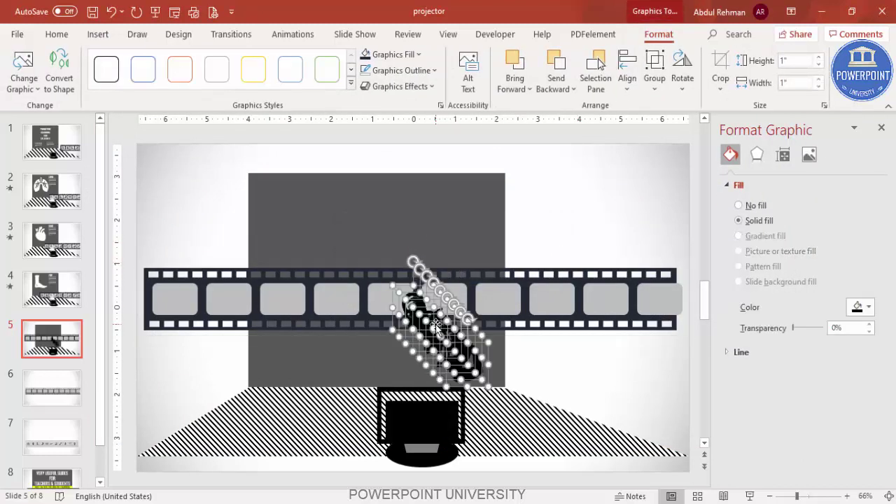
# Move the icon stack to the upper right, size it to 0.6 inches, and fill it gray.
pyautogui.moveTo(436, 323); pyautogui.dragTo(563, 206)
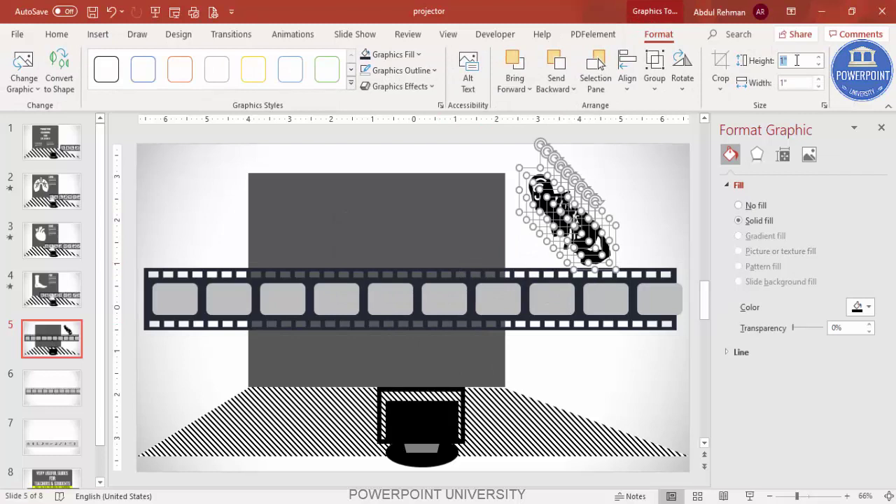
pyautogui.press('Return')
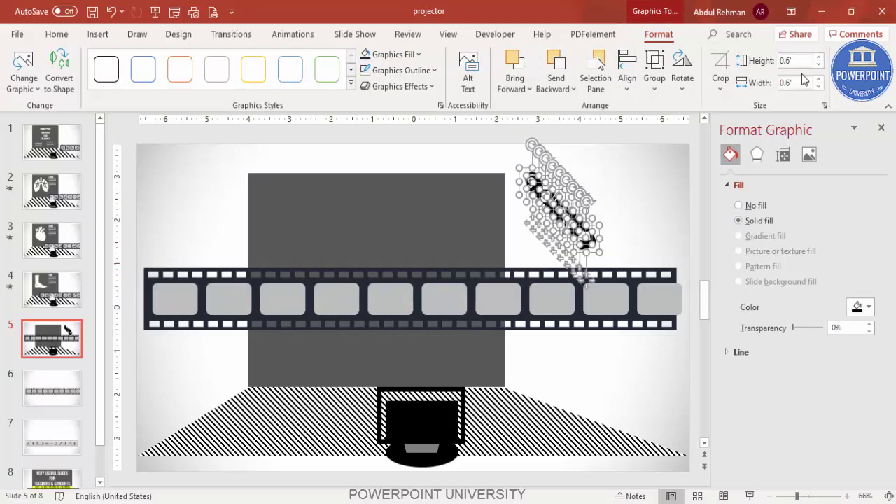
pyautogui.click(392, 54)
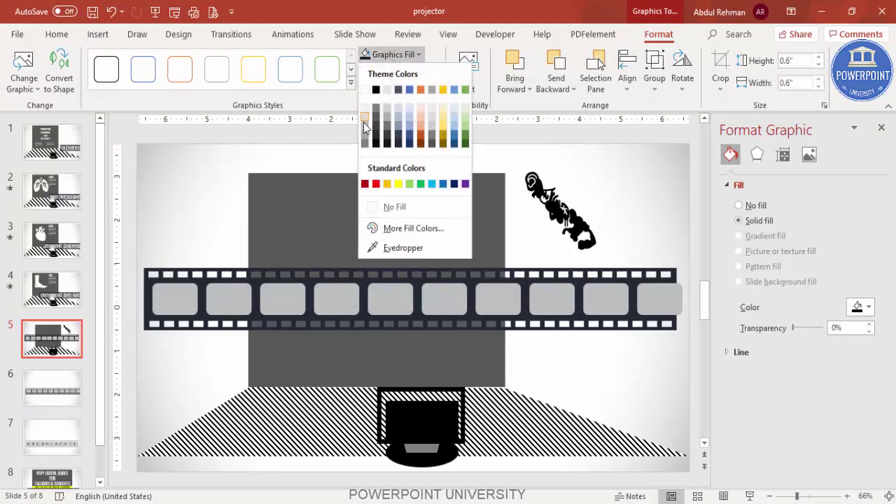
pyautogui.click(366, 137)
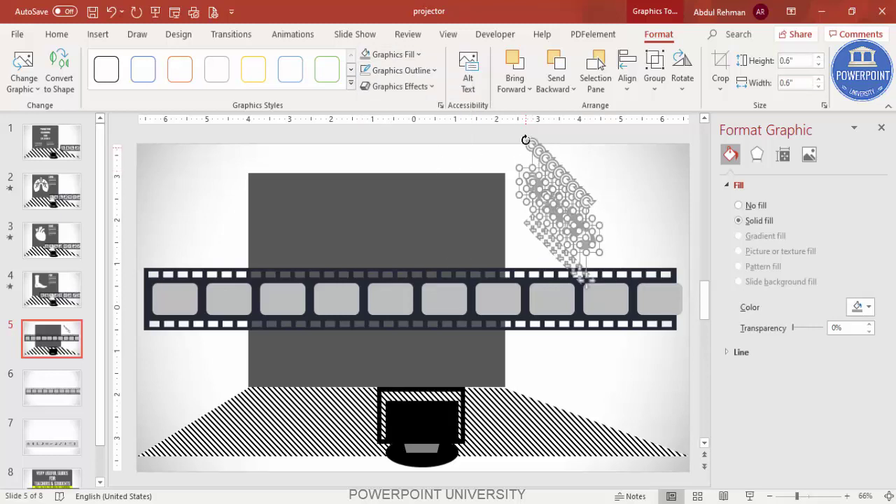
pyautogui.click(386, 56)
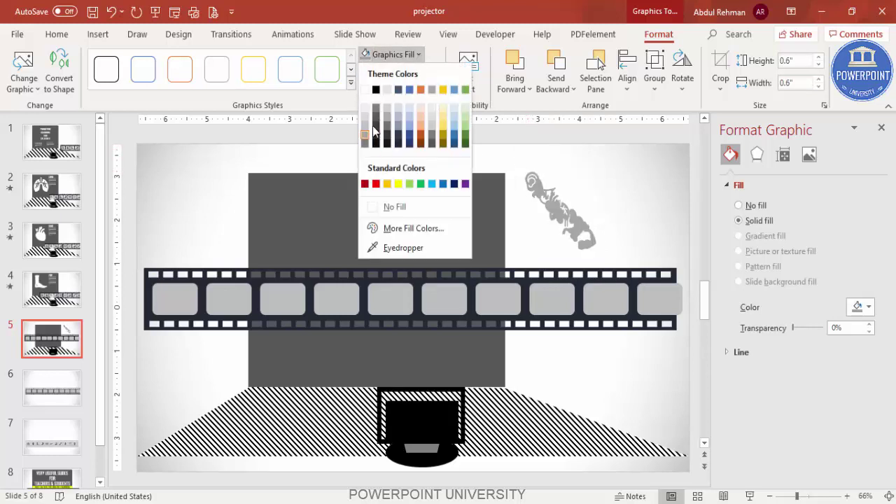
pyautogui.click(376, 124)
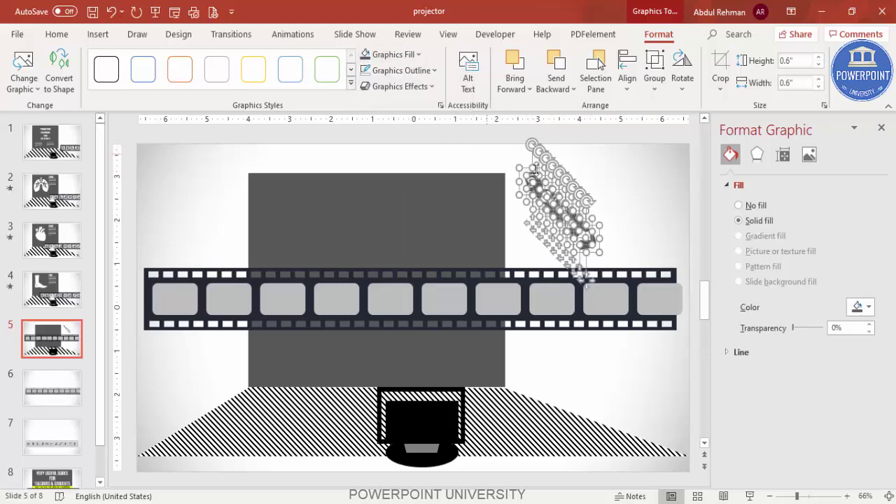
pyautogui.click(590, 151)
# Place the ear, tongue, heart, nose, kidneys, stomach, lungs, muscle and bone icons in frames one to nine.
pyautogui.moveTo(534, 171); pyautogui.dragTo(176, 297)
pyautogui.moveTo(540, 195); pyautogui.dragTo(226, 294)
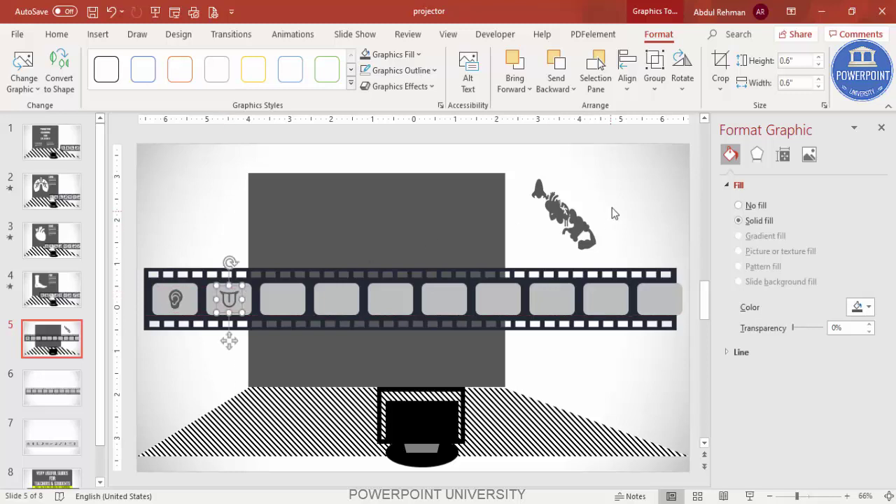
pyautogui.moveTo(540, 195); pyautogui.dragTo(280, 299)
pyautogui.moveTo(539, 189); pyautogui.dragTo(335, 300)
pyautogui.moveTo(541, 221); pyautogui.dragTo(381, 291)
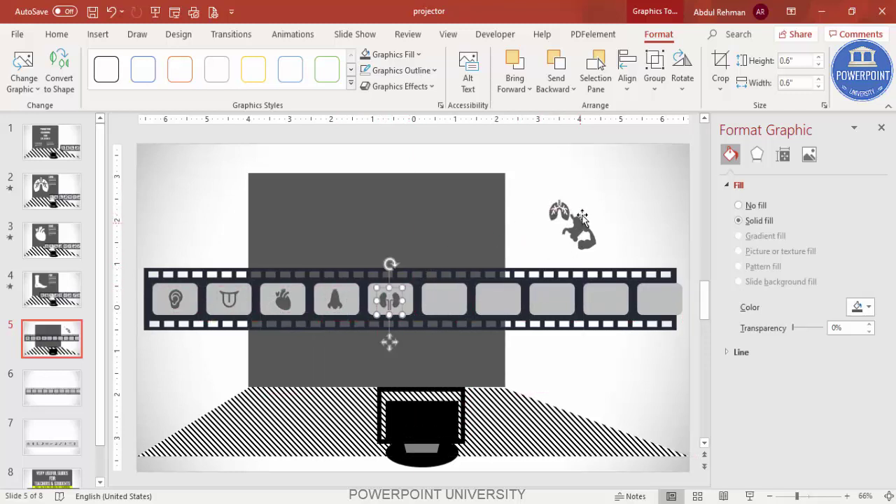
pyautogui.moveTo(576, 225); pyautogui.dragTo(435, 284)
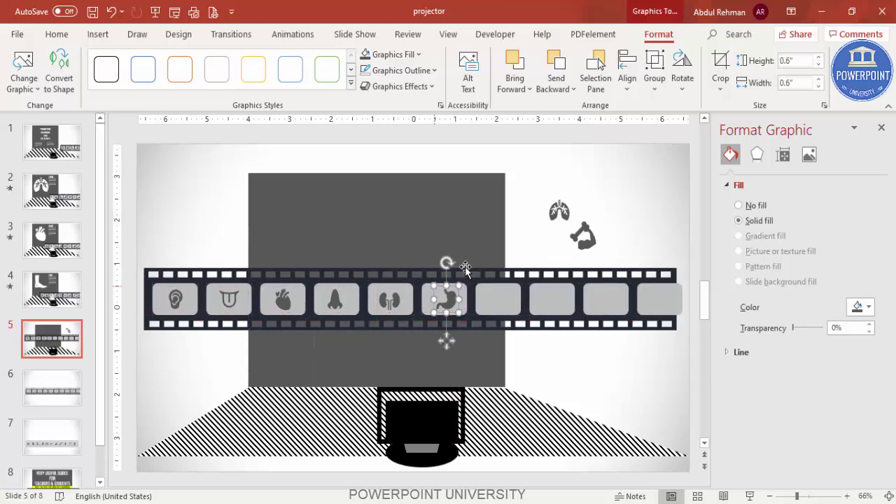
pyautogui.moveTo(559, 211); pyautogui.dragTo(497, 299)
pyautogui.moveTo(600, 235); pyautogui.dragTo(553, 296)
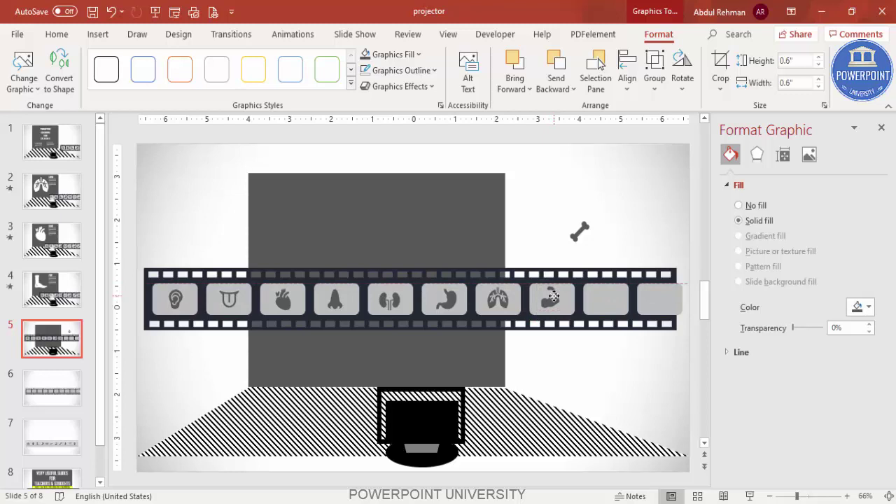
pyautogui.moveTo(580, 232); pyautogui.dragTo(606, 298)
pyautogui.click(620, 210)
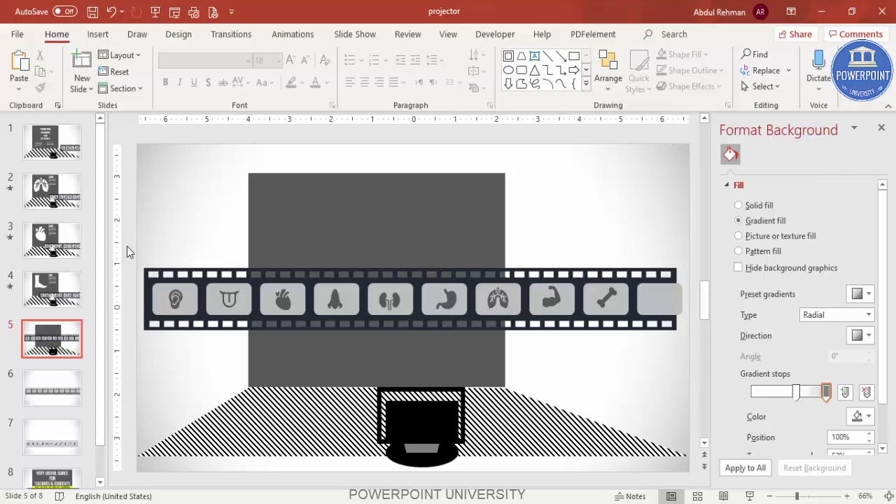
# Move the film strip with its icons down to the lower right, over the monitor.
pyautogui.moveTo(136, 257); pyautogui.dragTo(713, 346)
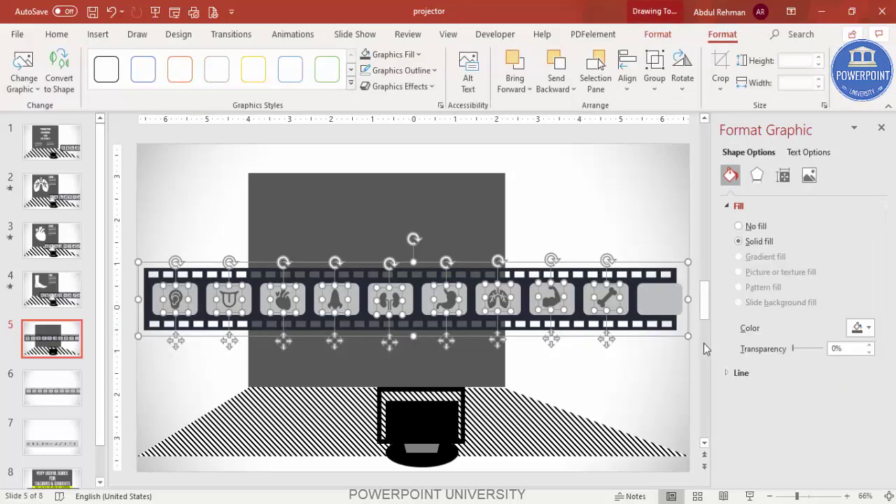
pyautogui.click(632, 319)
pyautogui.moveTo(190, 264); pyautogui.dragTo(459, 357)
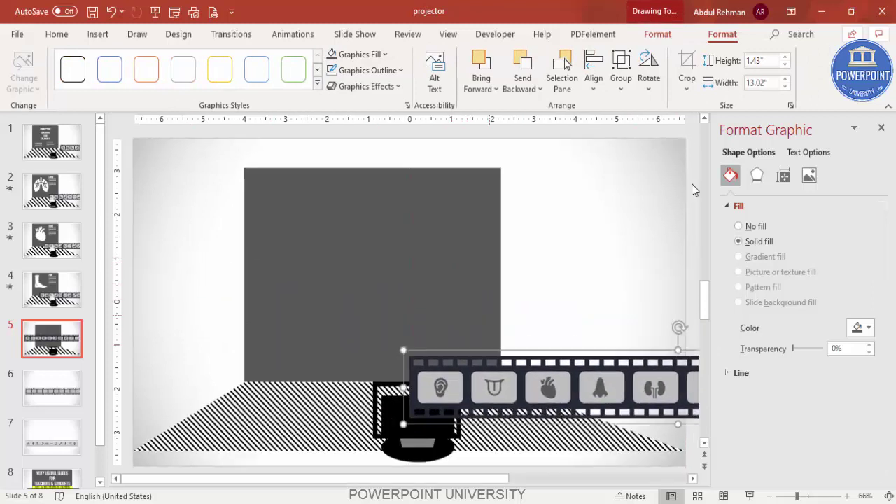
# Send the film strip backward twice so it sits behind the projector's monitor.
pyautogui.click(658, 34)
pyautogui.click(682, 73)
pyautogui.click(682, 73)
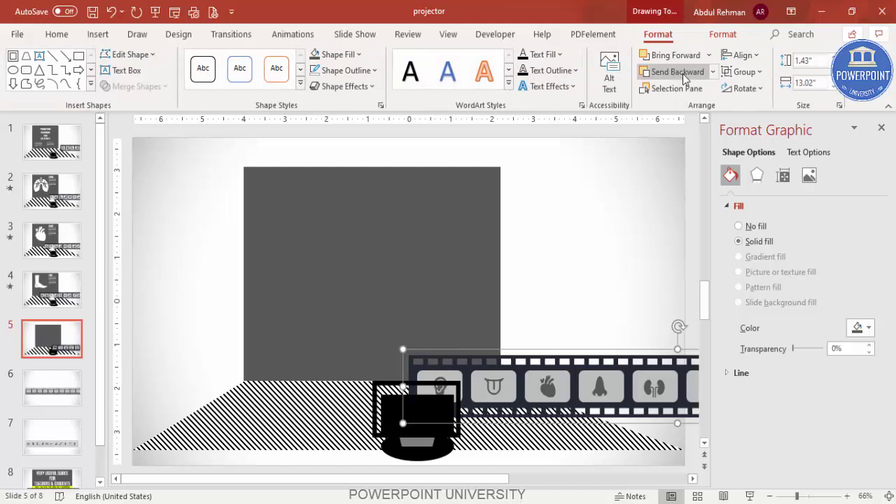